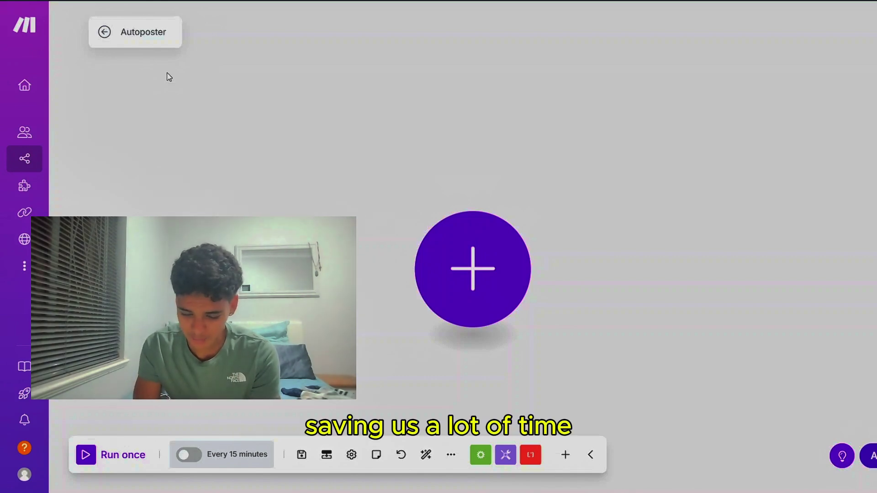
Add a Google Drive Watch Files in a Folder module as the scenario's trigger
{"action": "left_click", "coordinate": [449, 245]}
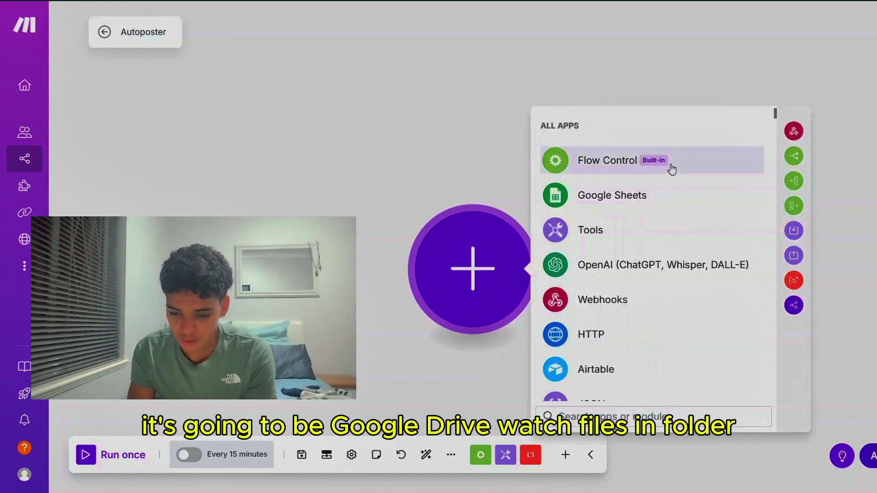
{"action": "scroll", "coordinate": [648, 256], "scroll_direction": "down", "scroll_amount": 5}
{"action": "left_click", "coordinate": [622, 249]}
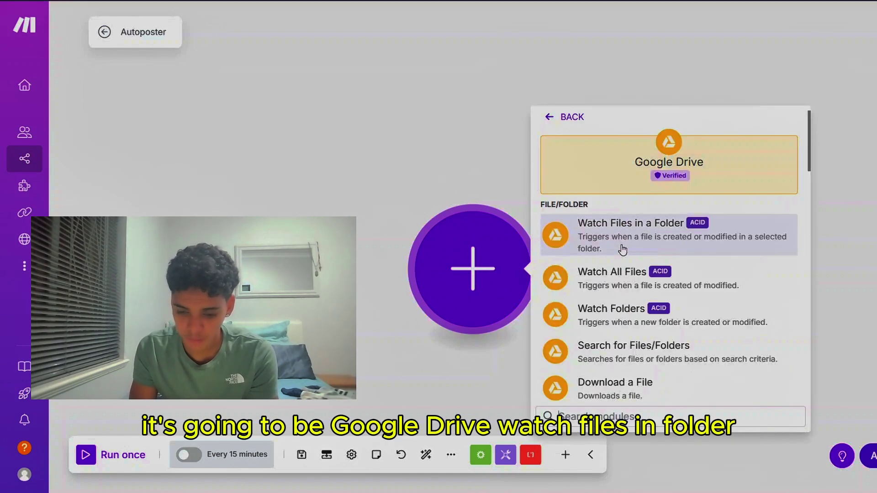
{"action": "left_click", "coordinate": [623, 249]}
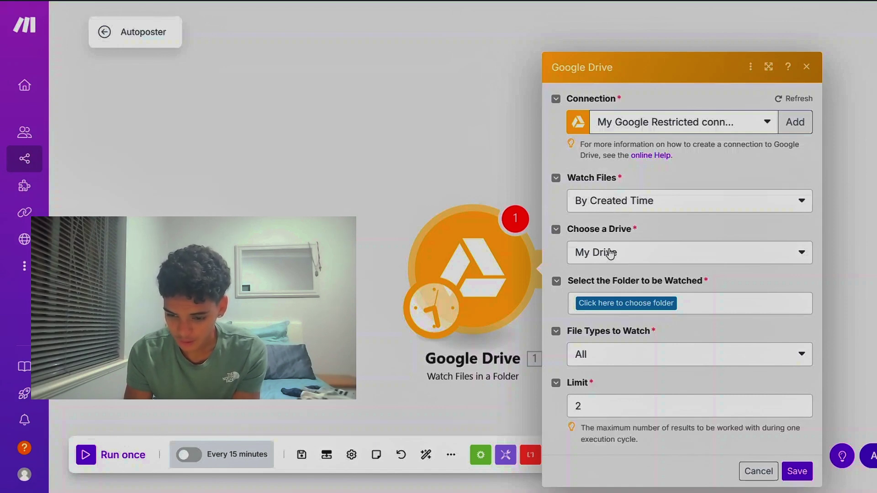
Set the Google Drive trigger to watch the Social Media Ads folder and save its settings
{"action": "left_click", "coordinate": [752, 123]}
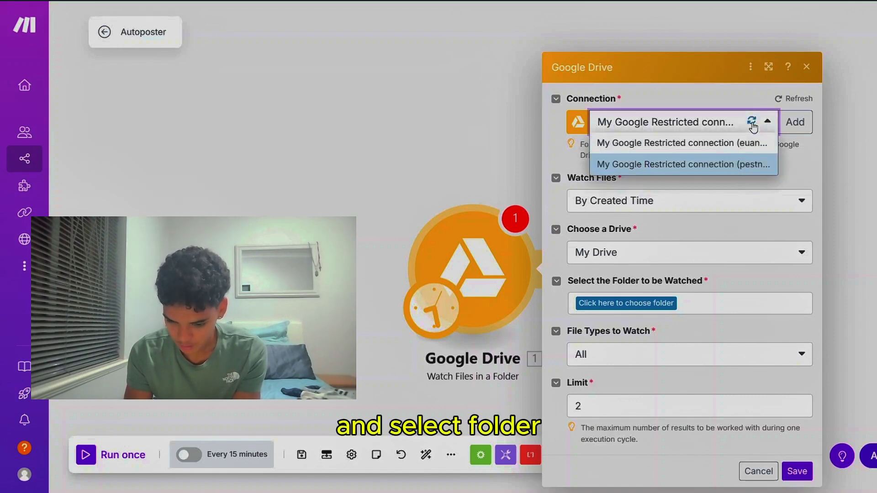
{"action": "left_click", "coordinate": [641, 285]}
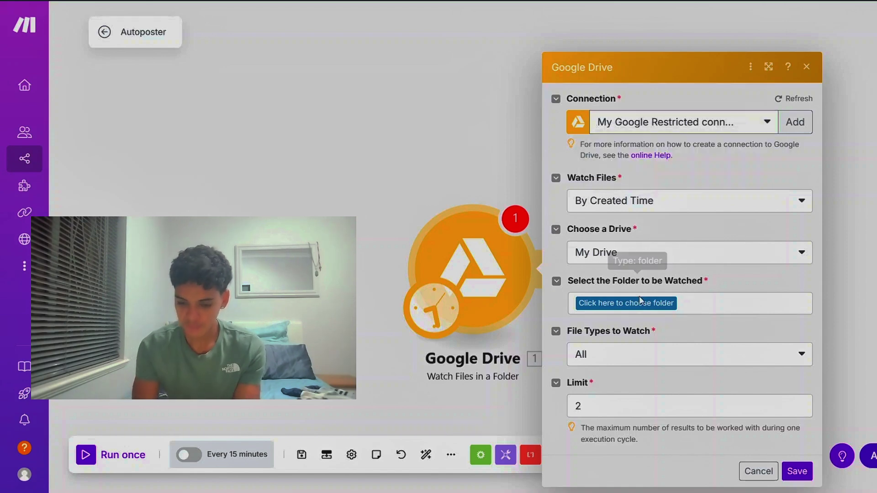
{"action": "left_click", "coordinate": [637, 304]}
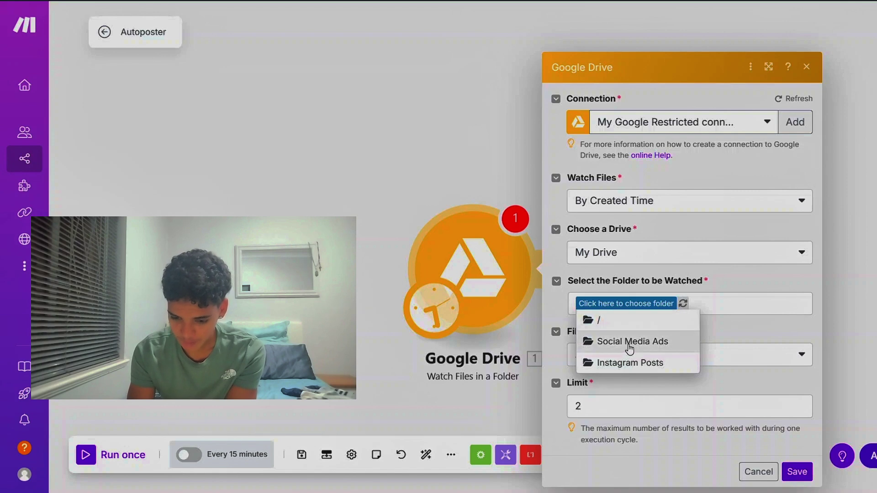
{"action": "left_click", "coordinate": [639, 350]}
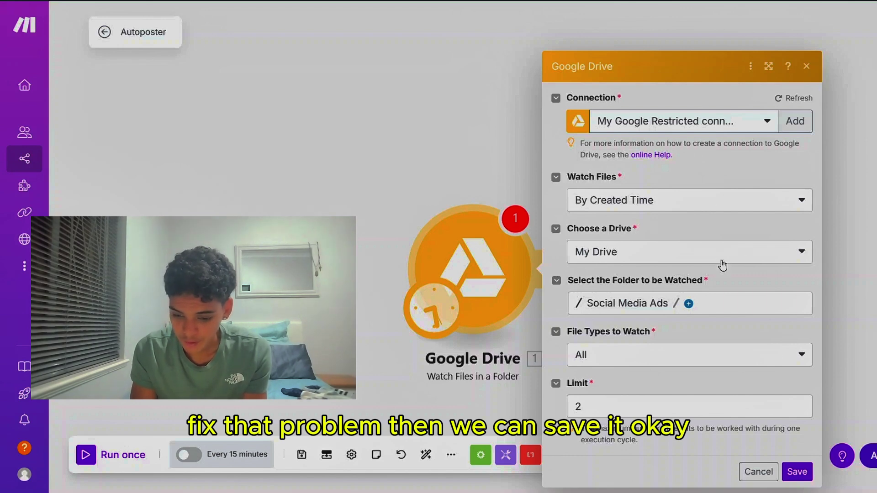
{"action": "left_click", "coordinate": [804, 471]}
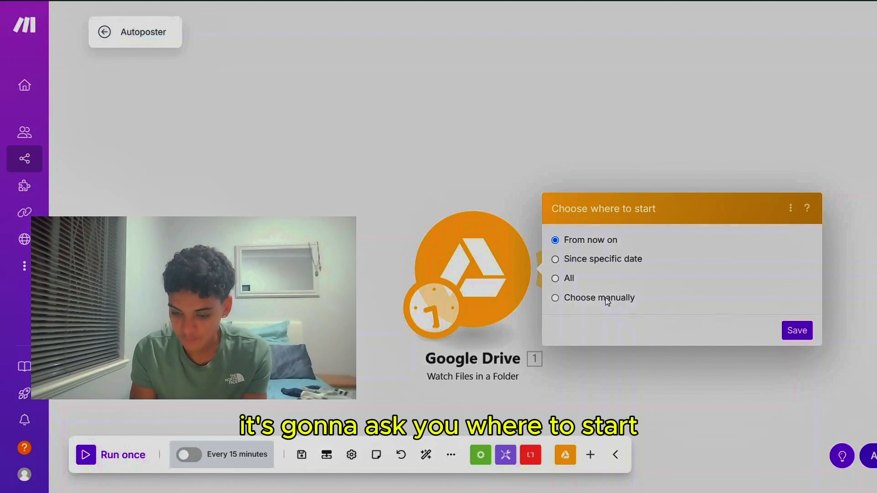
Choose the trigger's starting point manually, picking 1.png as the first file, and save it
{"action": "left_click", "coordinate": [607, 299]}
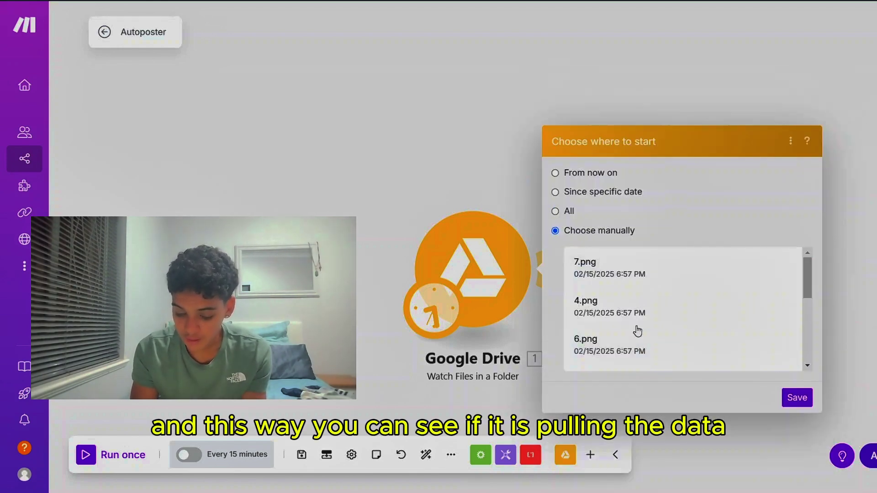
{"action": "scroll", "coordinate": [636, 331], "scroll_direction": "down", "scroll_amount": 5}
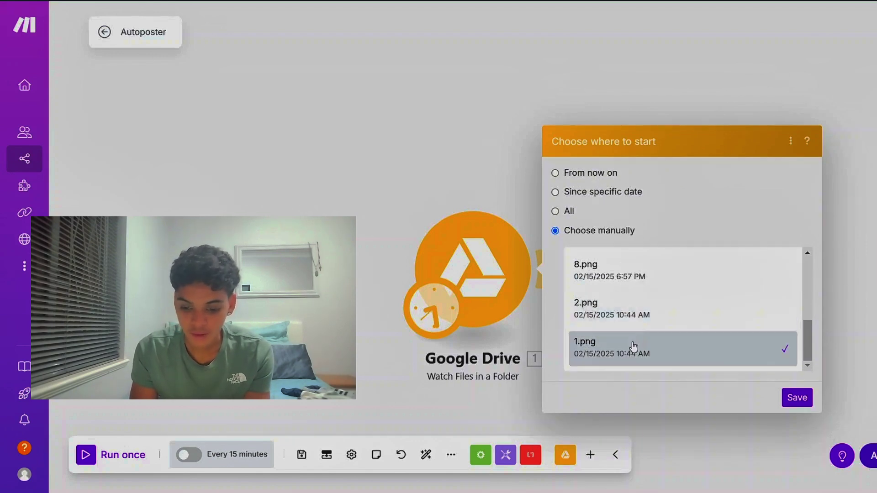
{"action": "left_click", "coordinate": [797, 397]}
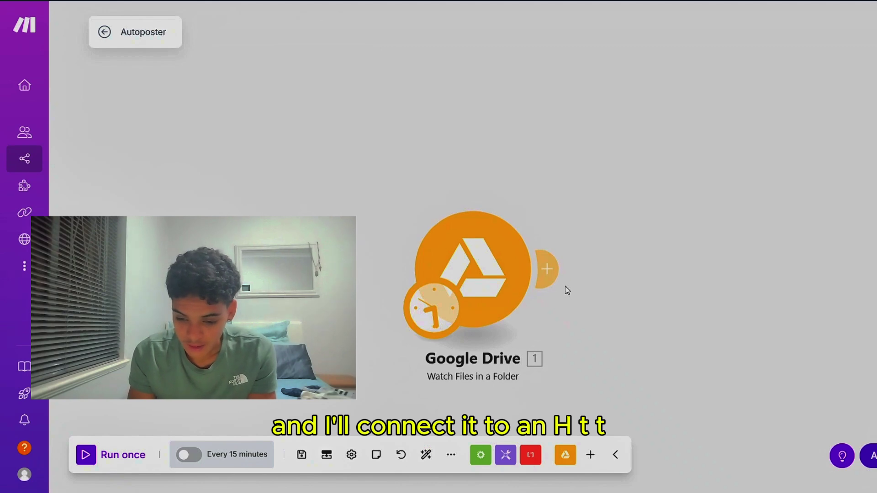
Add an HTTP Get a file module connected to the Google Drive trigger
{"action": "left_click", "coordinate": [552, 277]}
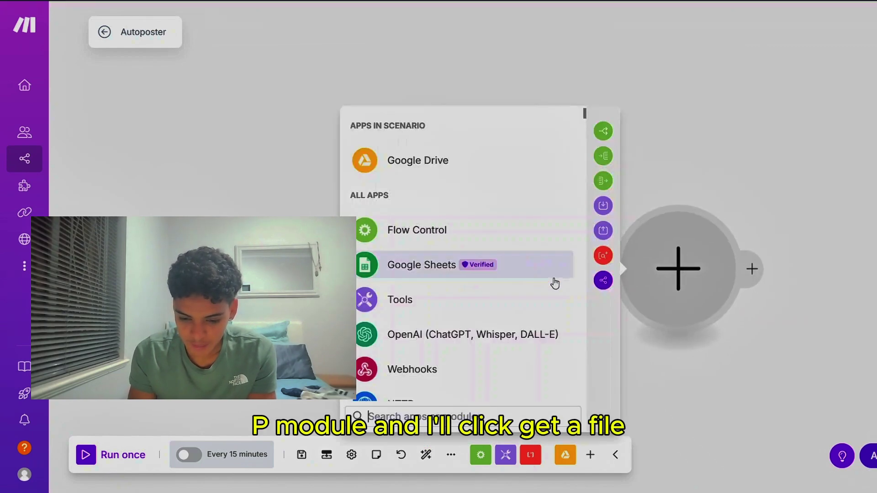
{"action": "scroll", "coordinate": [419, 324], "scroll_direction": "down", "scroll_amount": 3}
{"action": "left_click", "coordinate": [413, 315]}
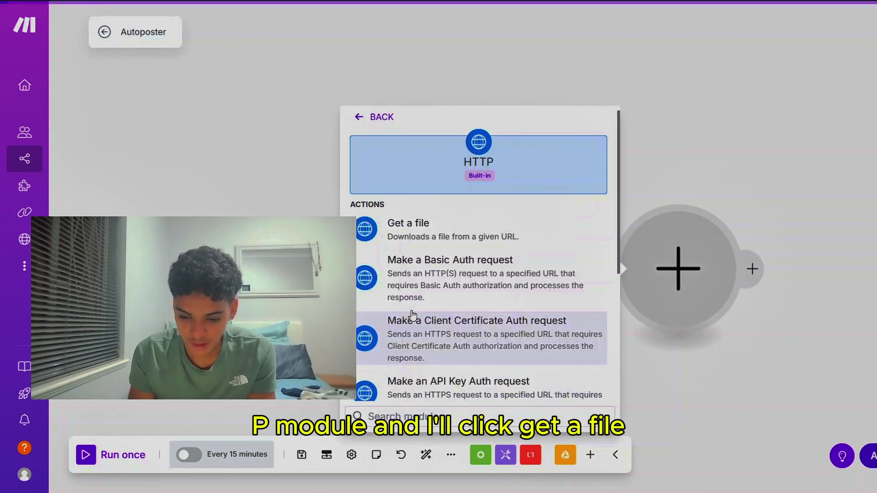
{"action": "left_click", "coordinate": [434, 236]}
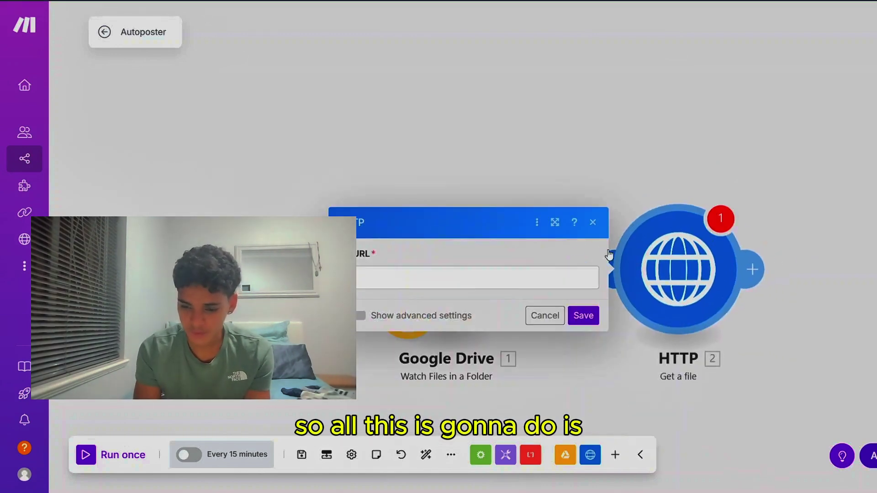
Examine the Google Drive variables available for the HTTP module's URL
{"action": "left_click", "coordinate": [441, 274]}
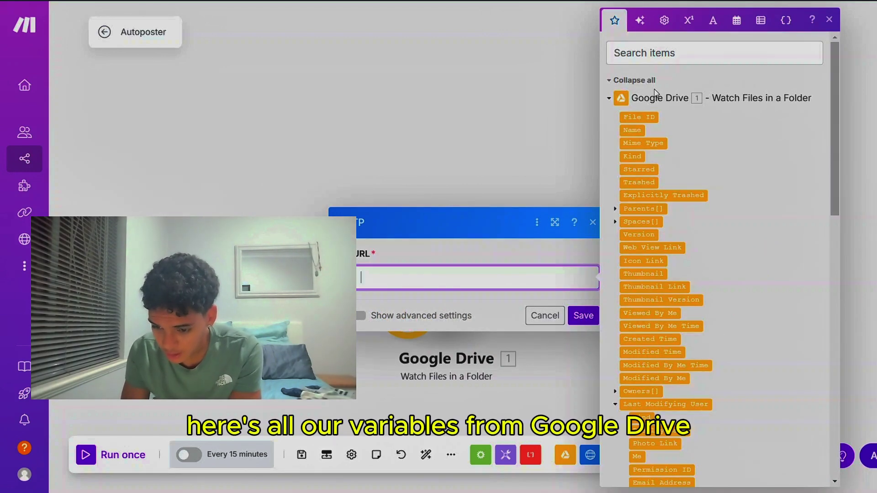
{"action": "scroll", "coordinate": [723, 270], "scroll_direction": "down", "scroll_amount": 2}
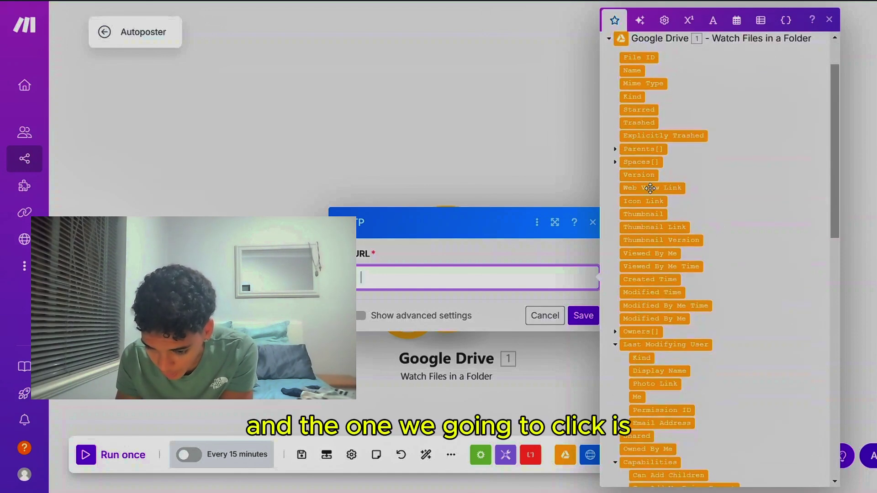
{"action": "scroll", "coordinate": [650, 188], "scroll_direction": "down", "scroll_amount": 2}
{"action": "scroll", "coordinate": [651, 189], "scroll_direction": "up", "scroll_amount": 3}
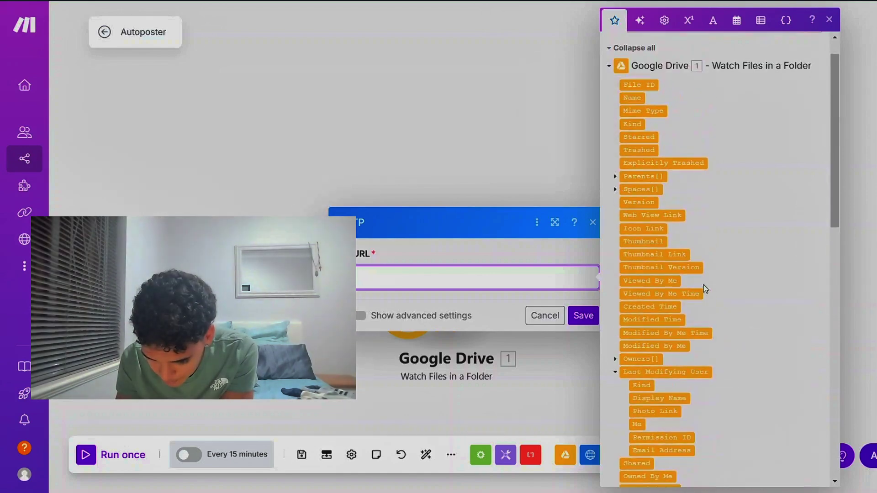
{"action": "scroll", "coordinate": [704, 284], "scroll_direction": "down", "scroll_amount": 7}
{"action": "scroll", "coordinate": [703, 284], "scroll_direction": "down", "scroll_amount": 7}
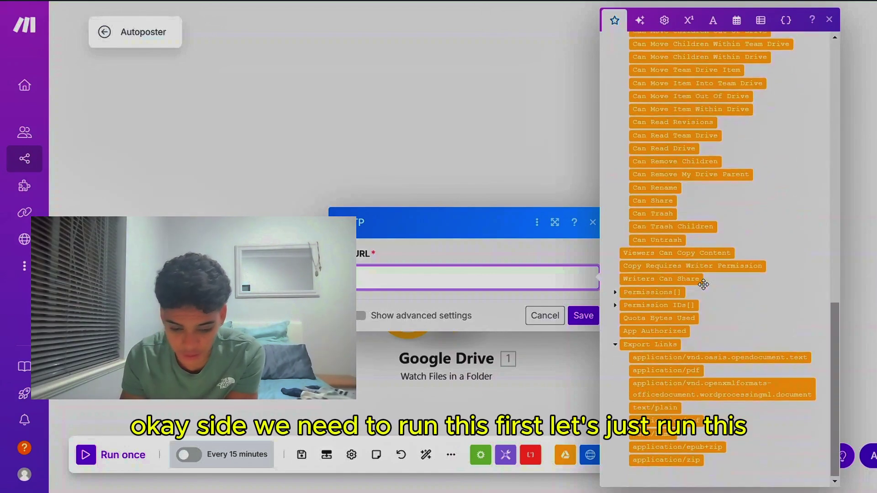
{"action": "left_click", "coordinate": [476, 163]}
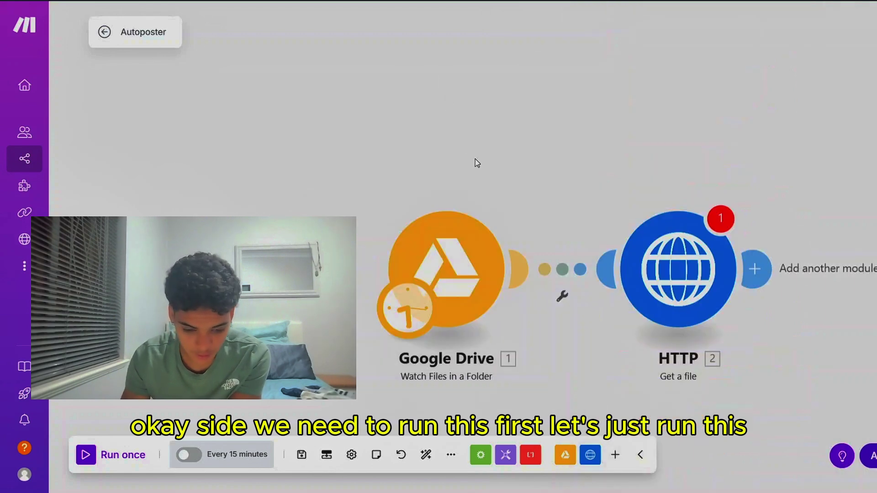
Try to run the scenario once with the empty HTTP module, and delete that module
{"action": "left_click", "coordinate": [97, 456]}
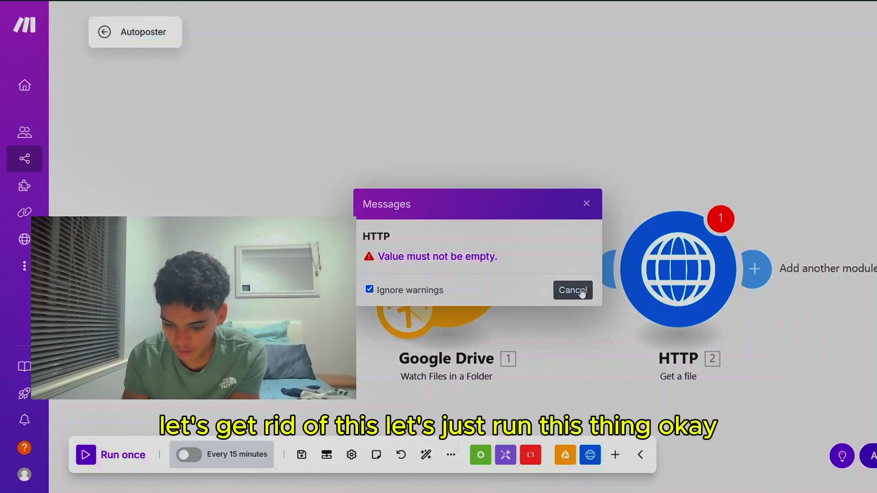
{"action": "left_click", "coordinate": [587, 203]}
{"action": "right_click", "coordinate": [640, 261]}
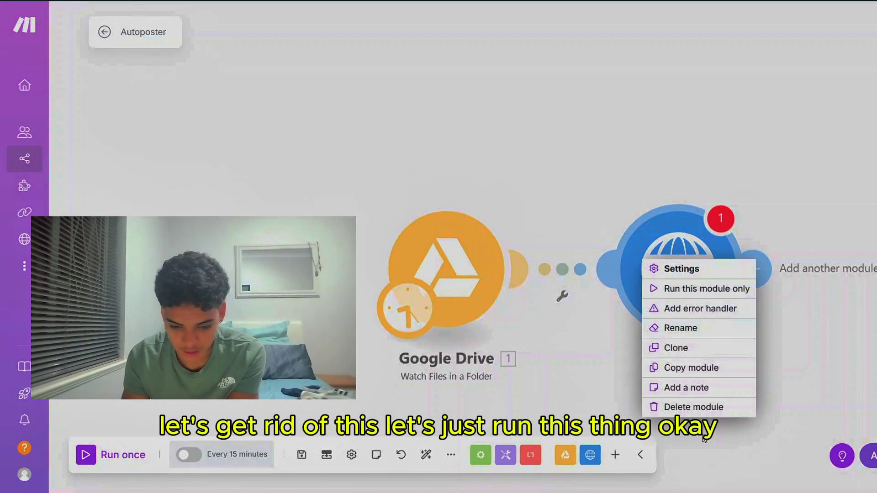
{"action": "left_click", "coordinate": [669, 407]}
Run the scenario once with only the Google Drive trigger and inspect its output bundle
{"action": "left_click", "coordinate": [87, 458]}
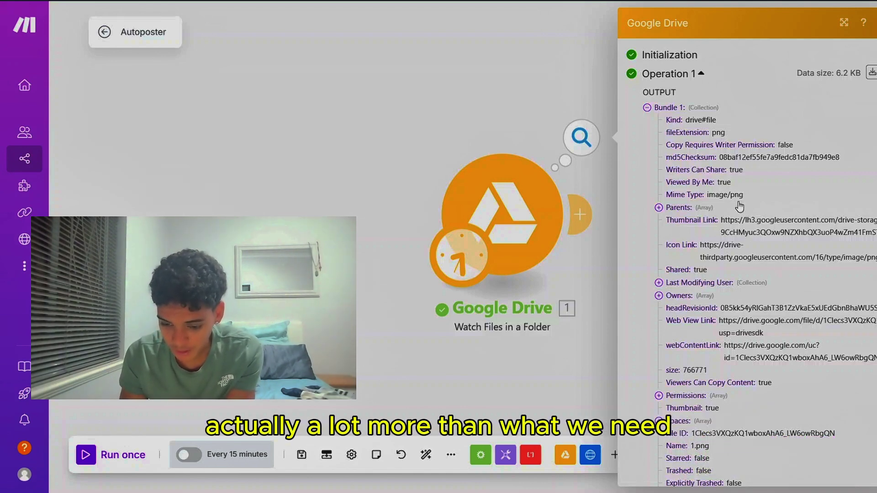
{"action": "scroll", "coordinate": [739, 201], "scroll_direction": "down", "scroll_amount": 15}
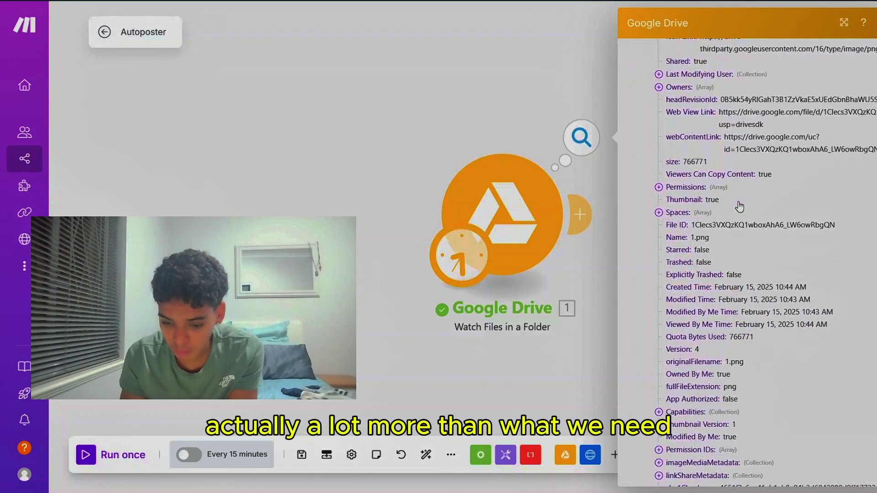
{"action": "left_click", "coordinate": [536, 383]}
Connect an HTTP Get a file module to the Google Drive trigger that has been run
{"action": "left_click", "coordinate": [580, 214]}
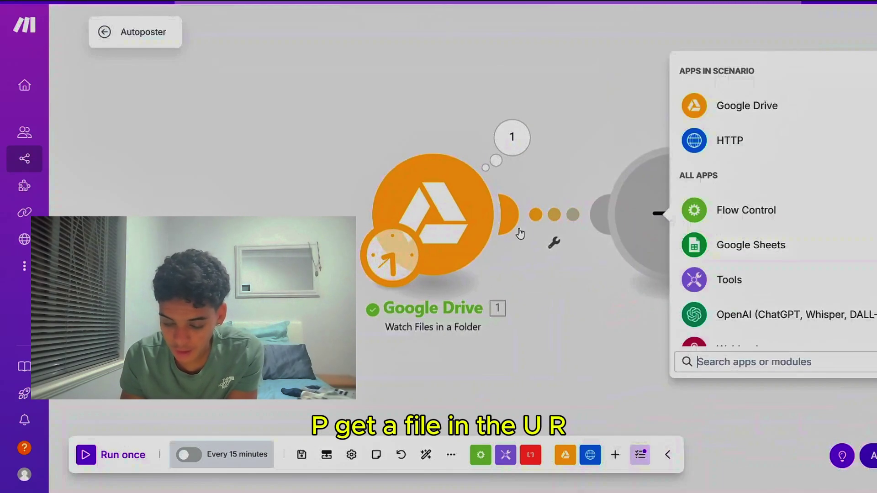
{"action": "left_click", "coordinate": [688, 141]}
{"action": "left_click", "coordinate": [712, 173]}
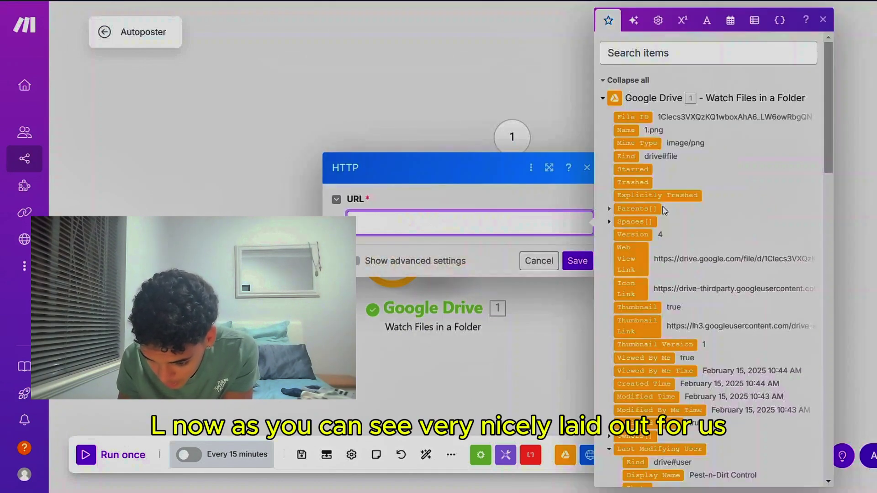
Map the Google Drive Web View Link to the HTTP module's URL and save the module
{"action": "scroll", "coordinate": [675, 257], "scroll_direction": "down", "scroll_amount": 2}
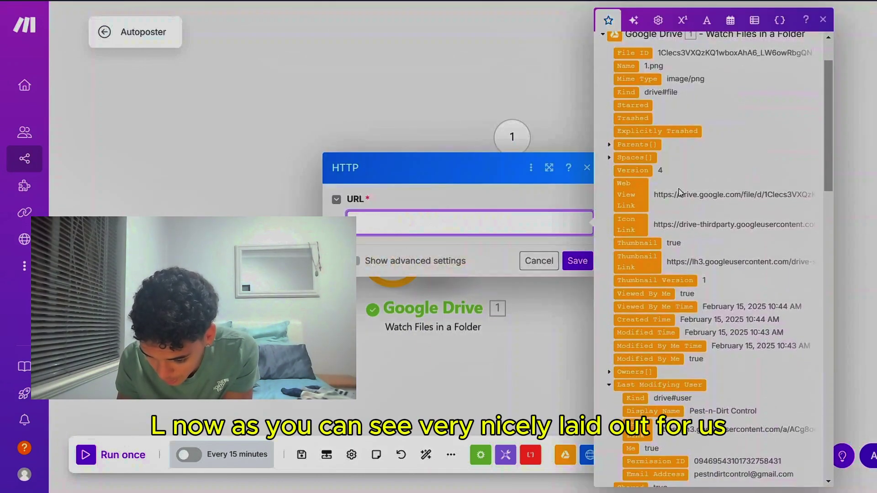
{"action": "scroll", "coordinate": [680, 191], "scroll_direction": "down", "scroll_amount": 1}
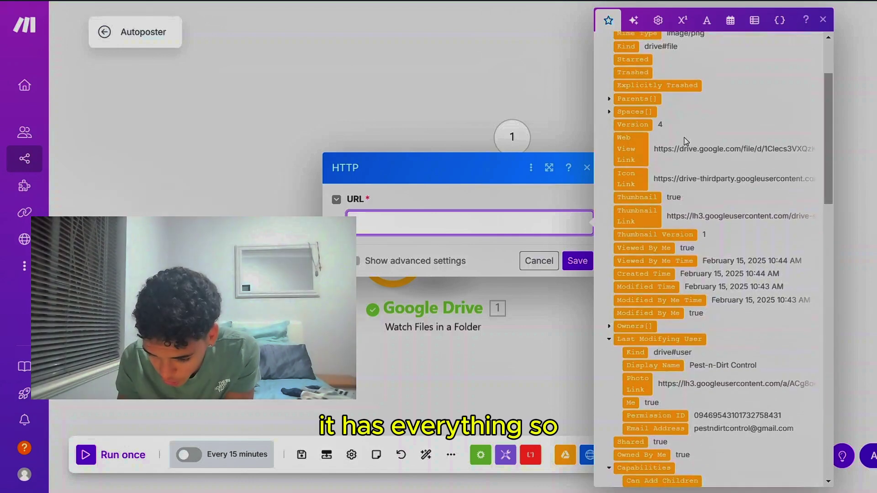
{"action": "scroll", "coordinate": [684, 141], "scroll_direction": "down", "scroll_amount": 5}
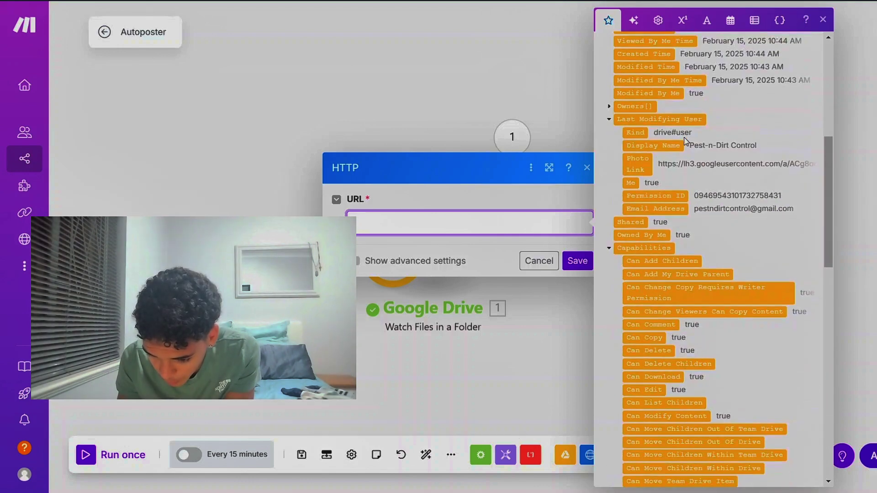
{"action": "scroll", "coordinate": [684, 139], "scroll_direction": "up", "scroll_amount": 1}
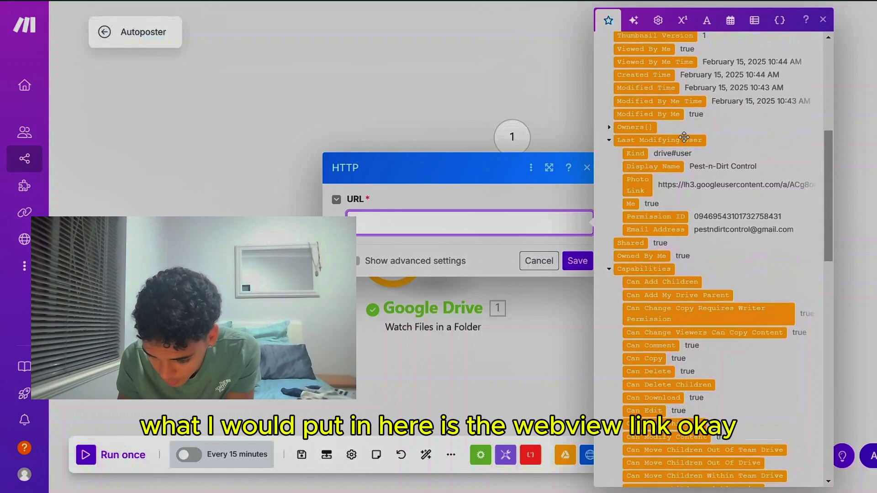
{"action": "scroll", "coordinate": [731, 227], "scroll_direction": "down", "scroll_amount": 5}
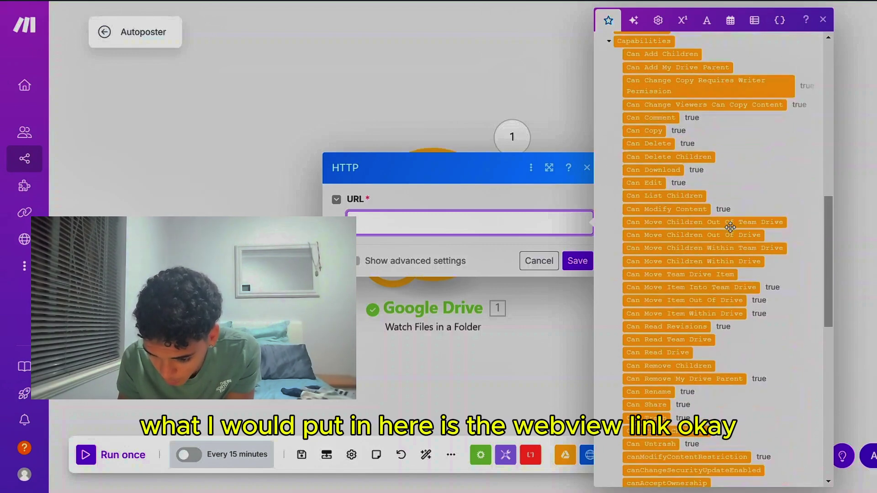
{"action": "scroll", "coordinate": [730, 227], "scroll_direction": "up", "scroll_amount": 10}
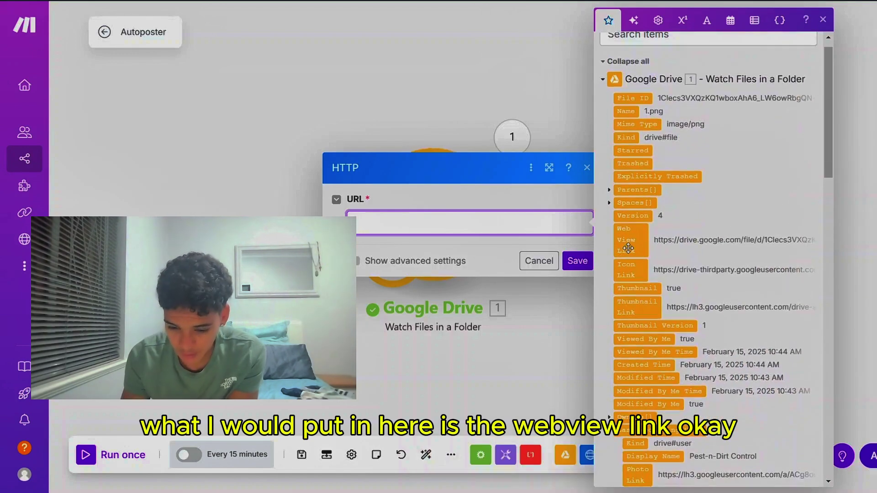
{"action": "left_click_drag", "start_coordinate": [628, 248], "coordinate": [526, 224]}
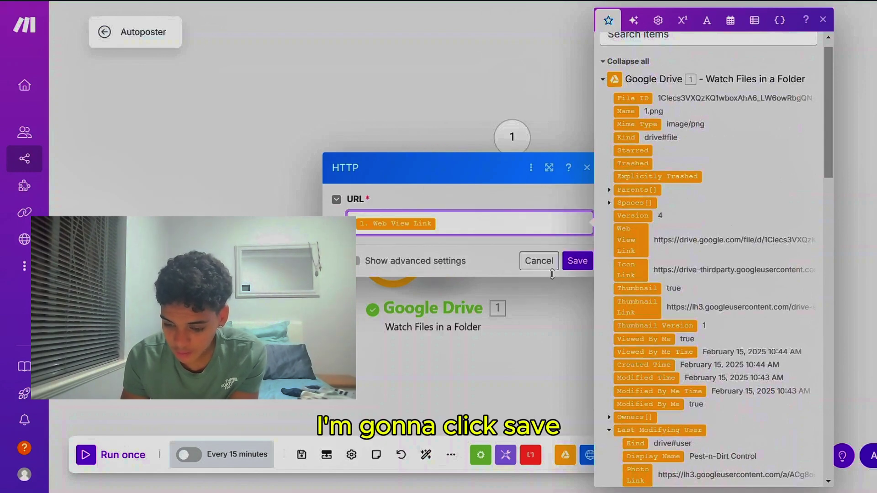
{"action": "left_click", "coordinate": [577, 261]}
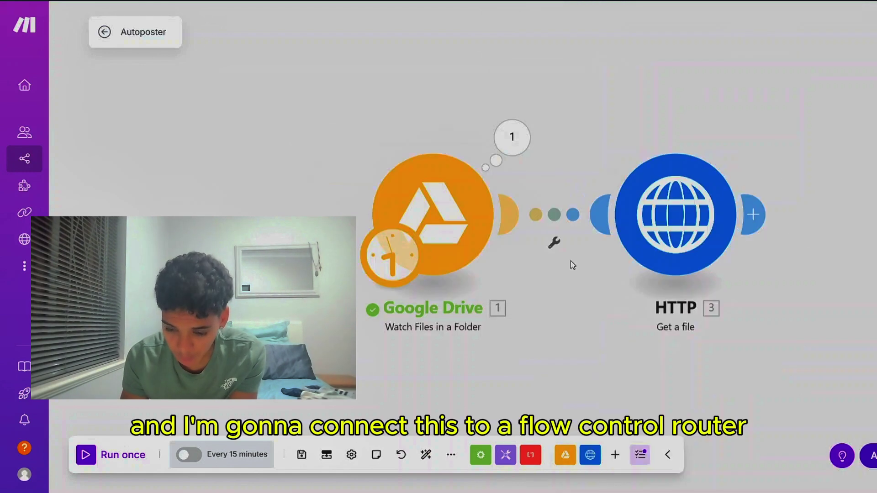
Connect a Flow Control Router after the HTTP Get a file module
{"action": "left_click", "coordinate": [762, 223]}
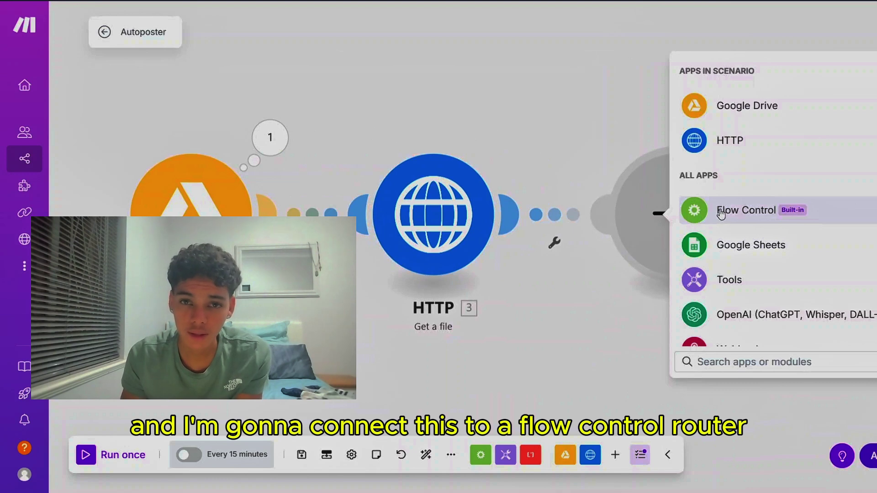
{"action": "left_click", "coordinate": [712, 213]}
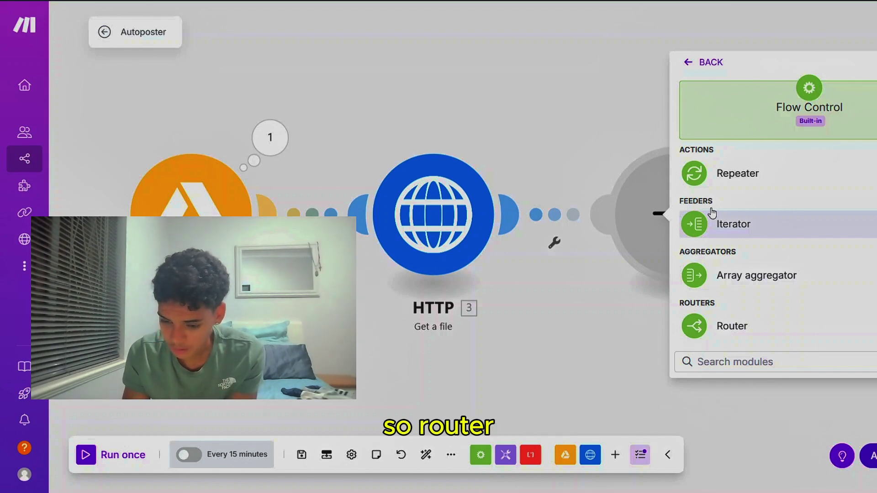
{"action": "left_click", "coordinate": [755, 336]}
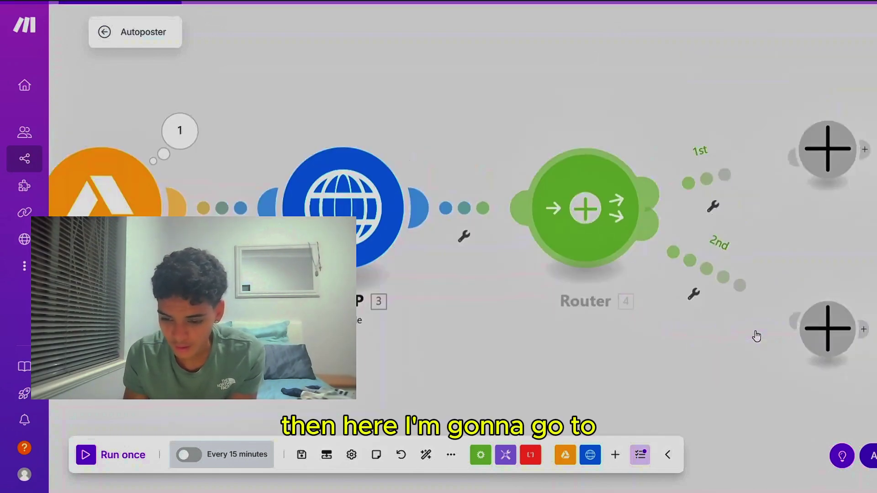
Add a Google Gemini AI Create a Completion module to the router's first route
{"action": "left_click", "coordinate": [653, 118]}
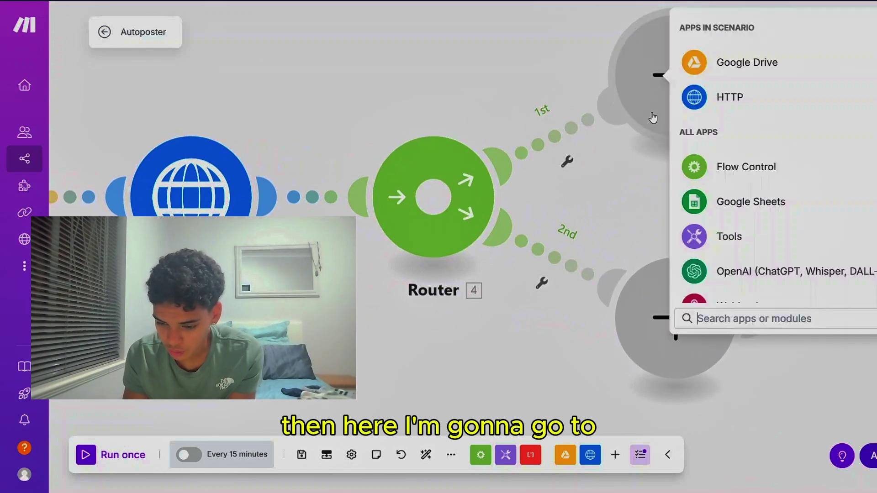
{"action": "scroll", "coordinate": [754, 252], "scroll_direction": "down", "scroll_amount": 5}
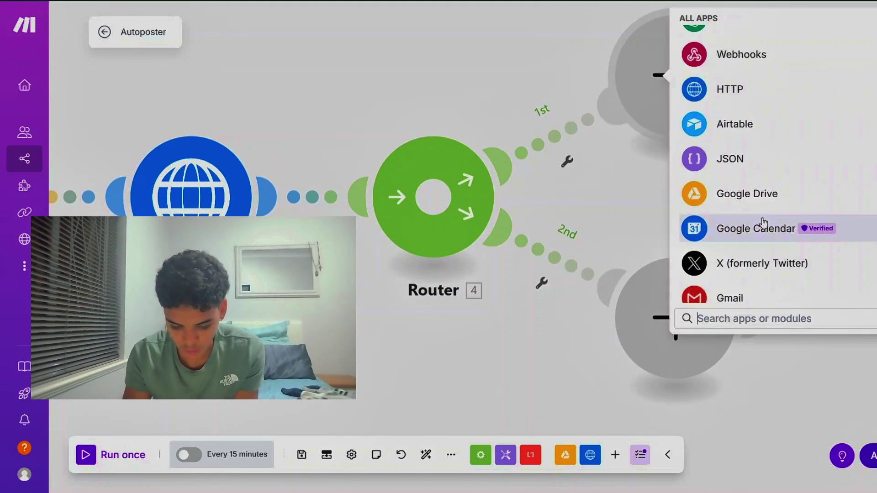
{"action": "scroll", "coordinate": [763, 222], "scroll_direction": "down", "scroll_amount": 3}
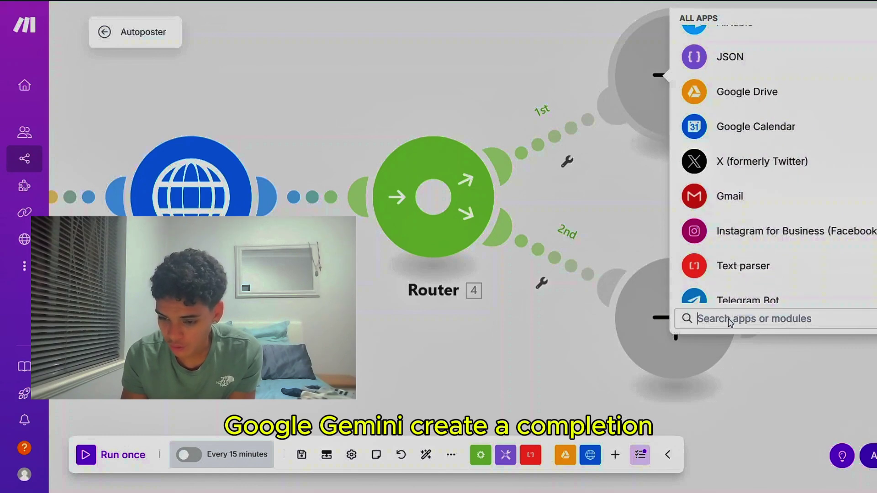
{"action": "type", "text": "gem"}
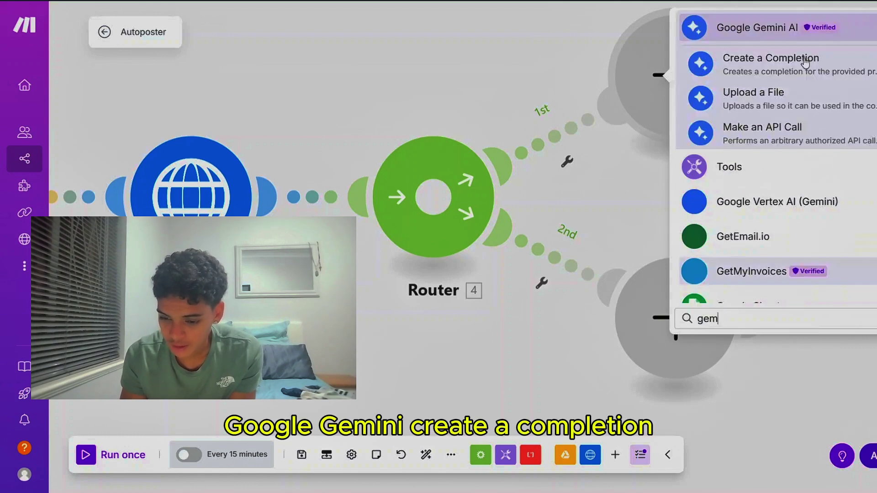
{"action": "left_click", "coordinate": [782, 34]}
{"action": "left_click", "coordinate": [762, 135]}
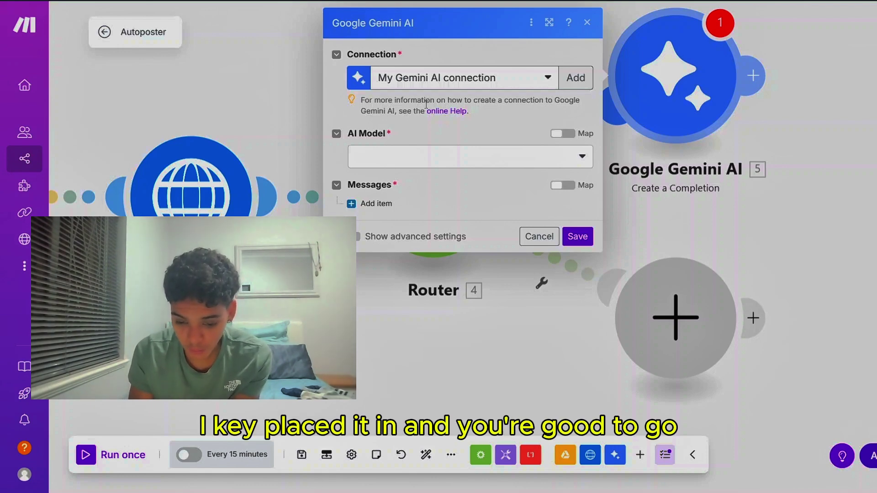
Set the Gemini module's AI model to Gemini 2.0 Flash
{"action": "left_click", "coordinate": [385, 159]}
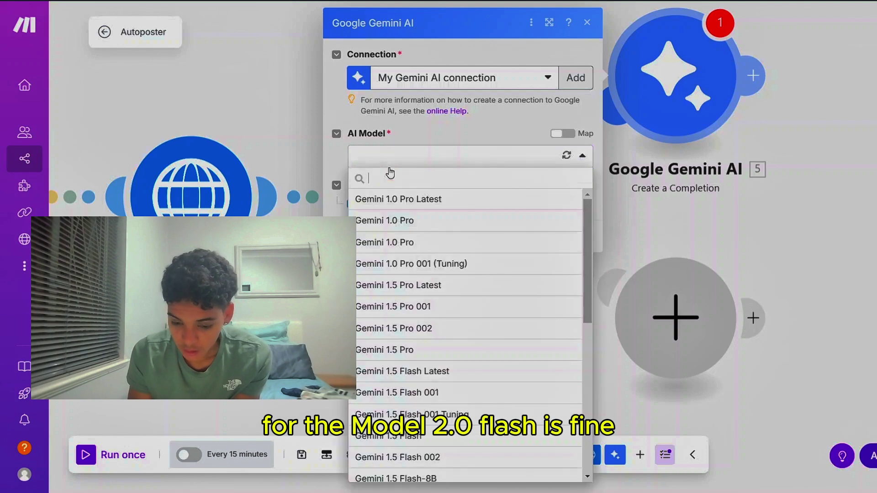
{"action": "scroll", "coordinate": [407, 361], "scroll_direction": "down", "scroll_amount": 5}
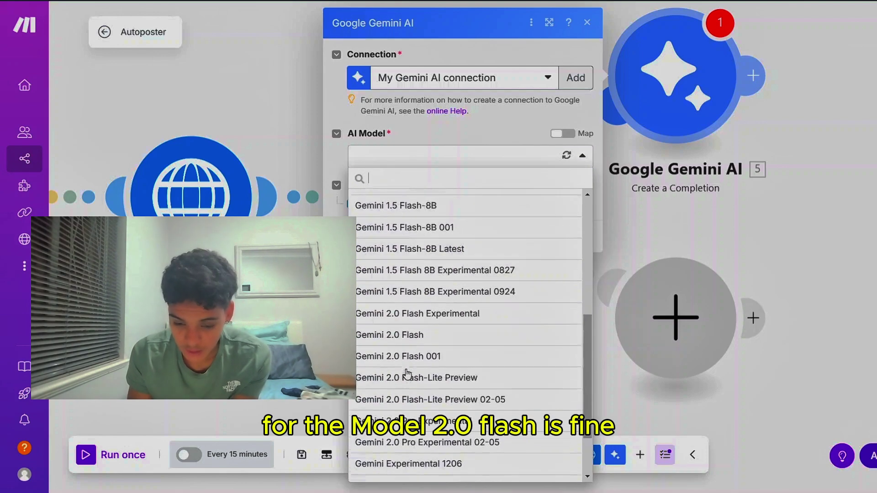
{"action": "left_click", "coordinate": [408, 337]}
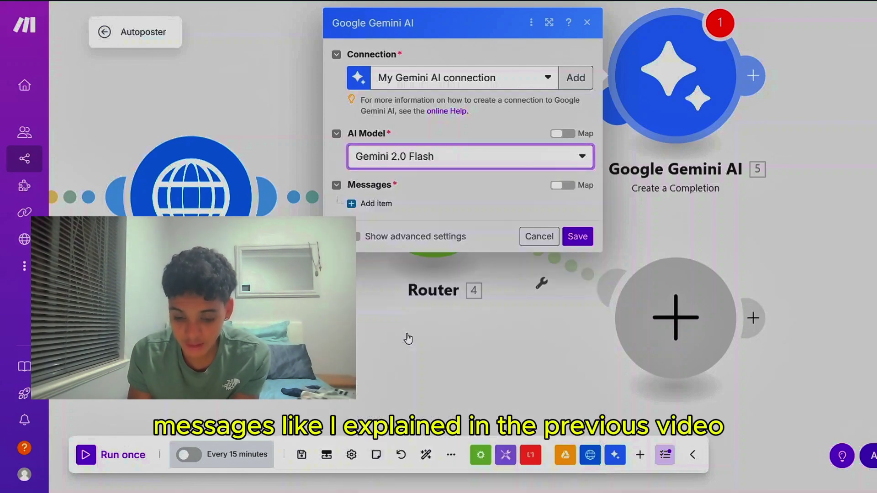
Add a message with the Model role to the Gemini module and give it a part of type Text
{"action": "left_click", "coordinate": [372, 203]}
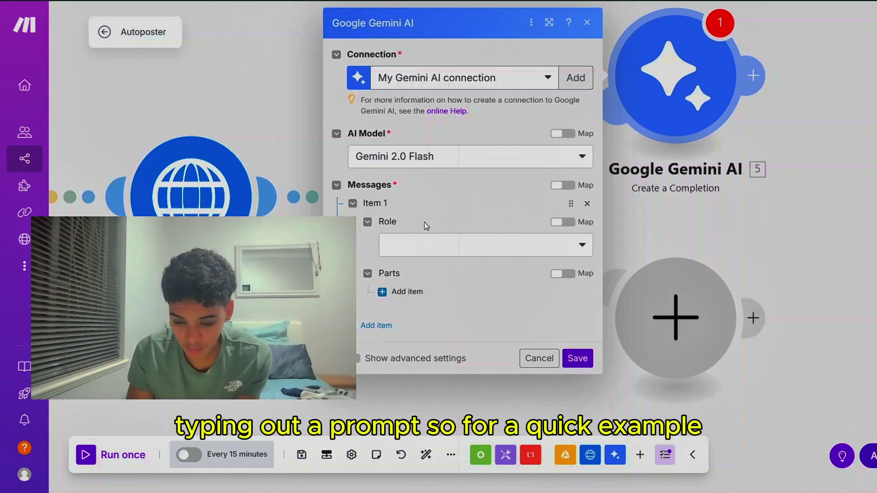
{"action": "left_click", "coordinate": [427, 249]}
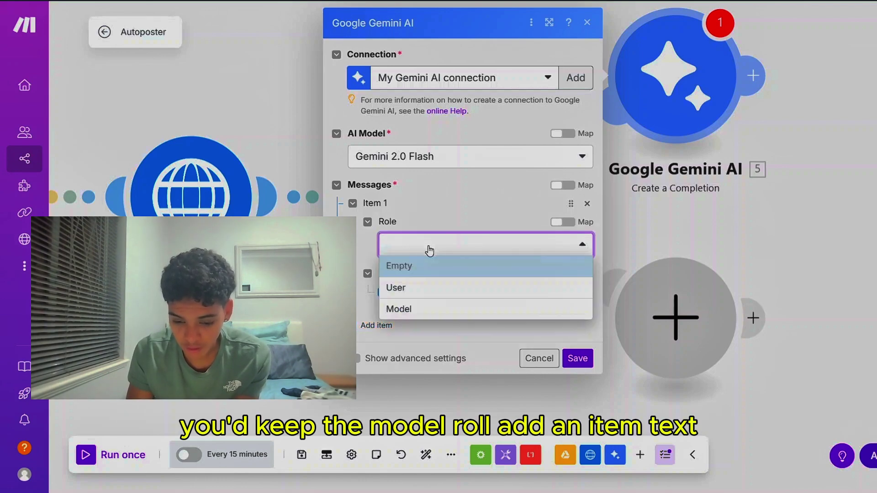
{"action": "left_click", "coordinate": [423, 312]}
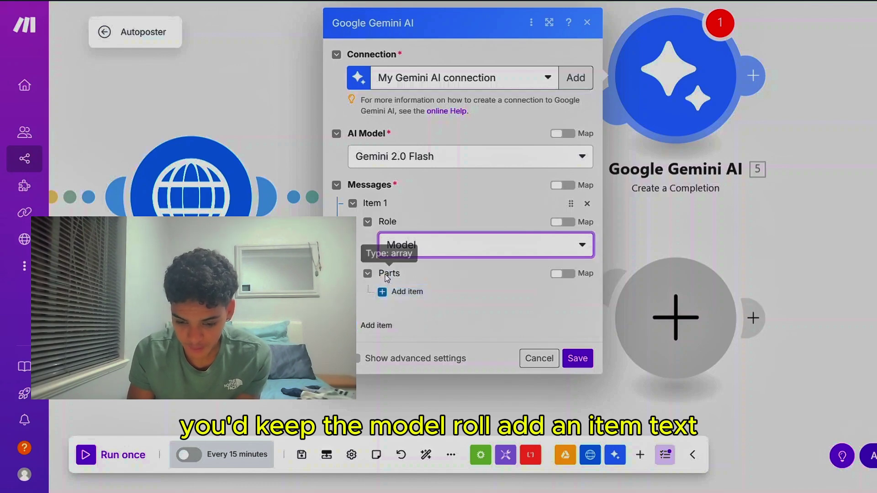
{"action": "left_click", "coordinate": [398, 295]}
{"action": "left_click", "coordinate": [429, 338]}
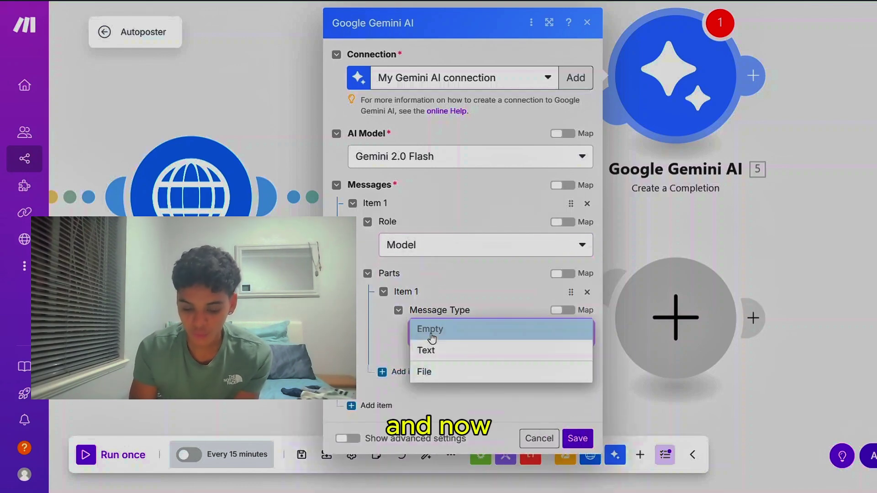
{"action": "left_click", "coordinate": [427, 350]}
Begin the Model message's text with "You're an expert copy writer for Pest N Dirt Control,"
{"action": "left_click", "coordinate": [431, 385]}
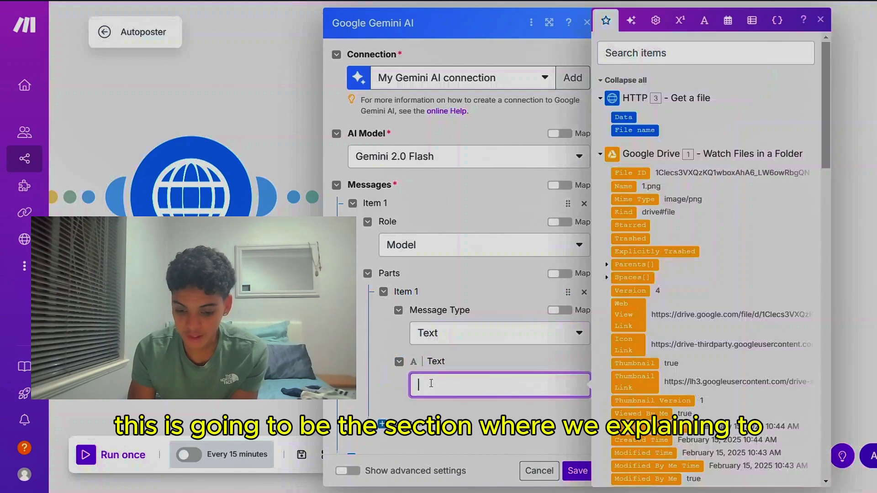
{"action": "left_click", "coordinate": [487, 338]}
{"action": "left_click", "coordinate": [473, 363]}
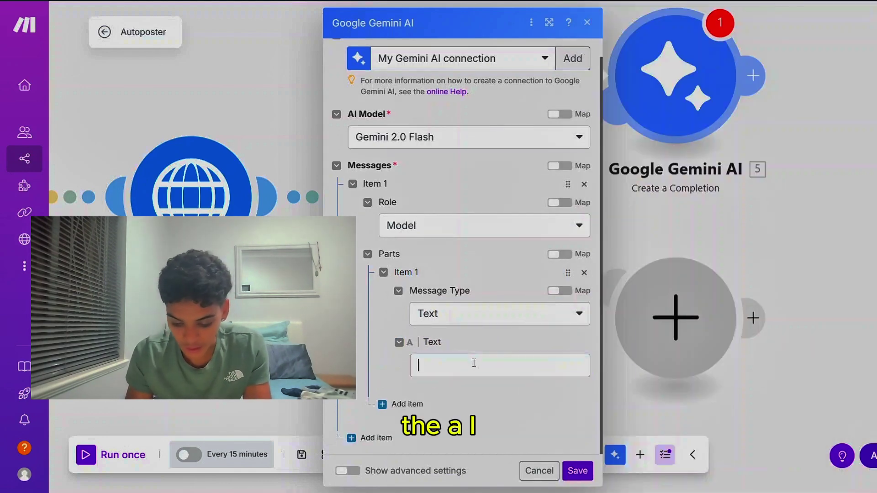
{"action": "type", "text": "You"}
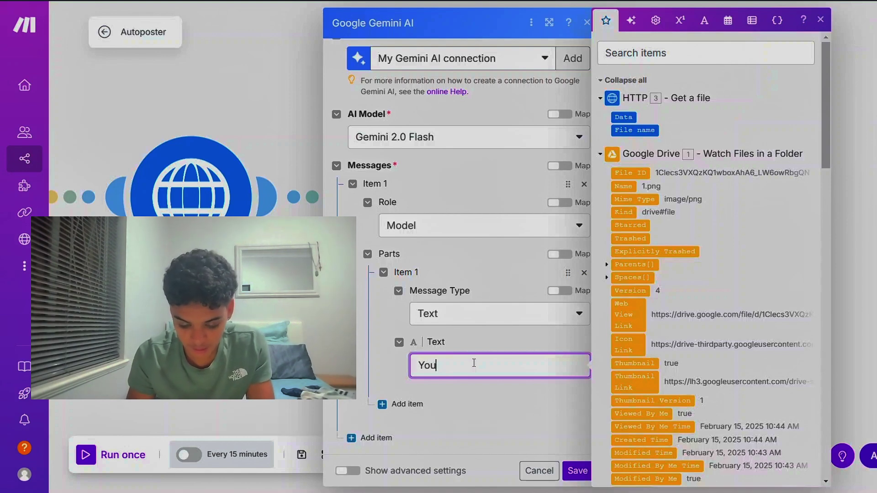
{"action": "type", "text": "'re an"}
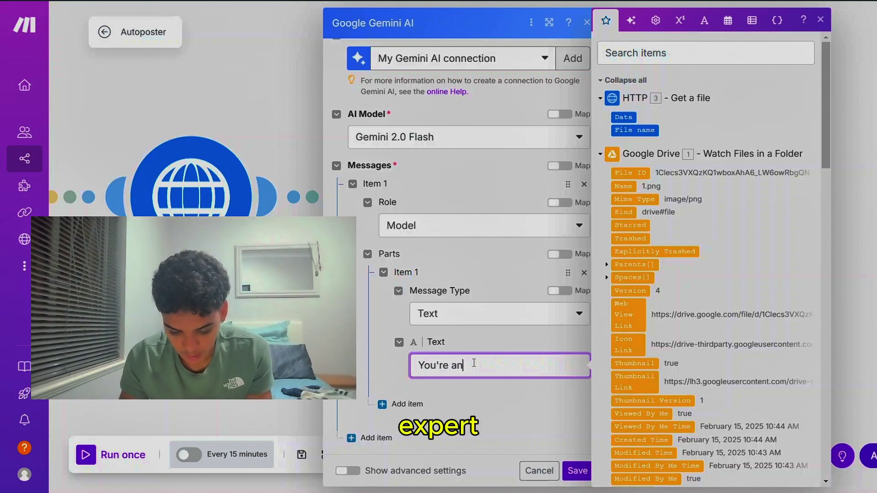
{"action": "type", "text": "xpe"}
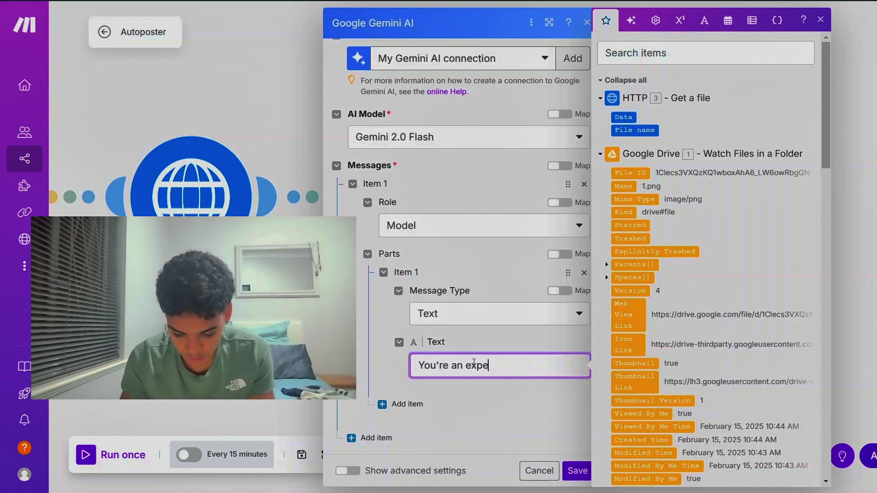
{"action": "type", "text": "rt cop"}
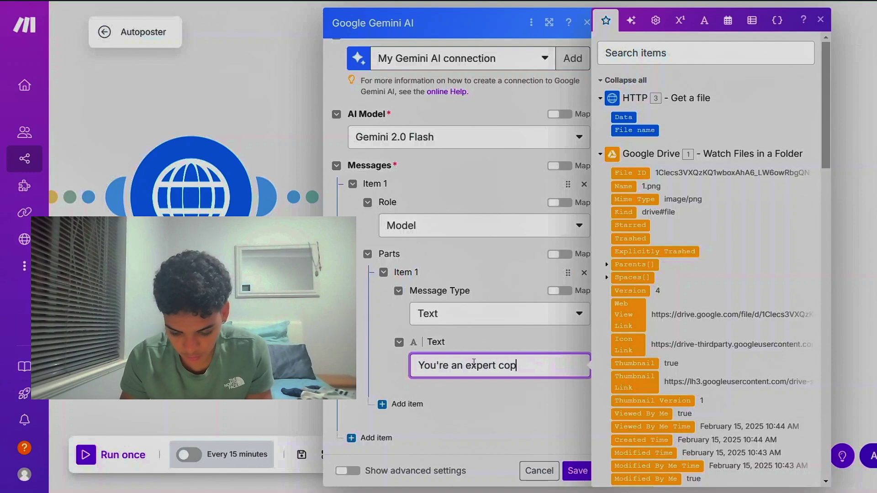
{"action": "type", "text": "y write for Pest N"}
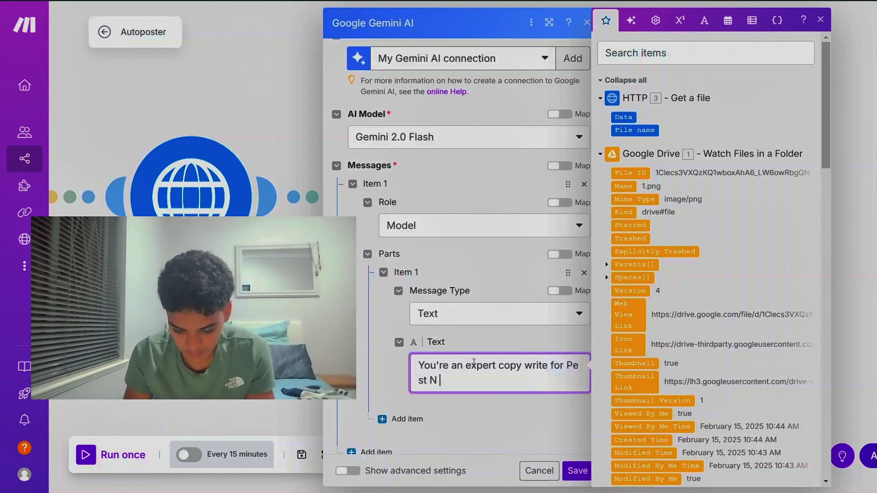
{"action": "type", "text": " Dr"}
{"action": "type", "text": "irt Con"}
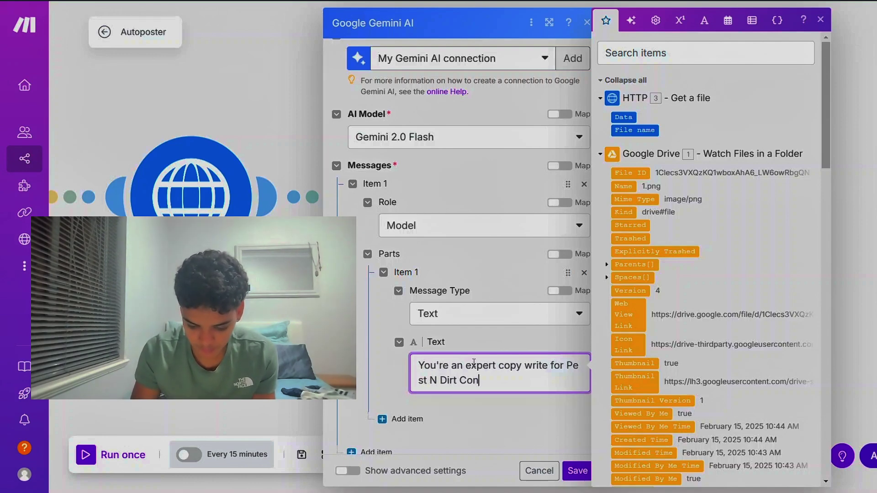
{"action": "type", "text": "trol"}
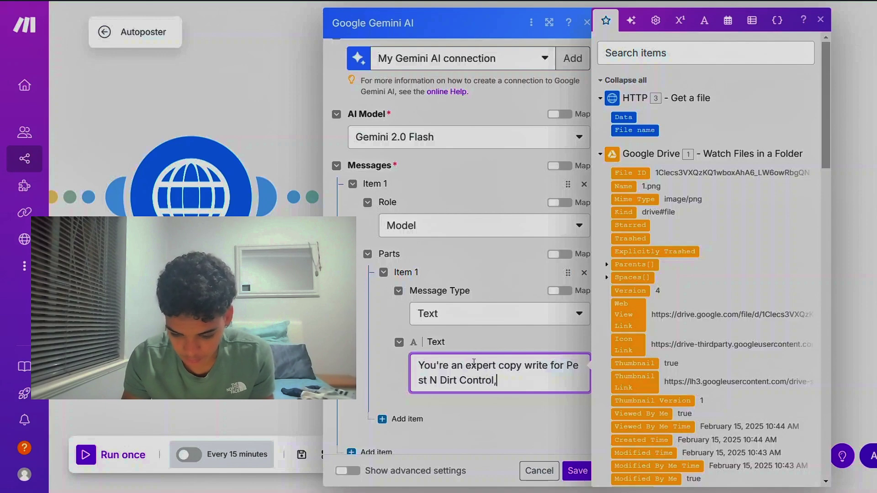
{"action": "type", "text": ", w"}
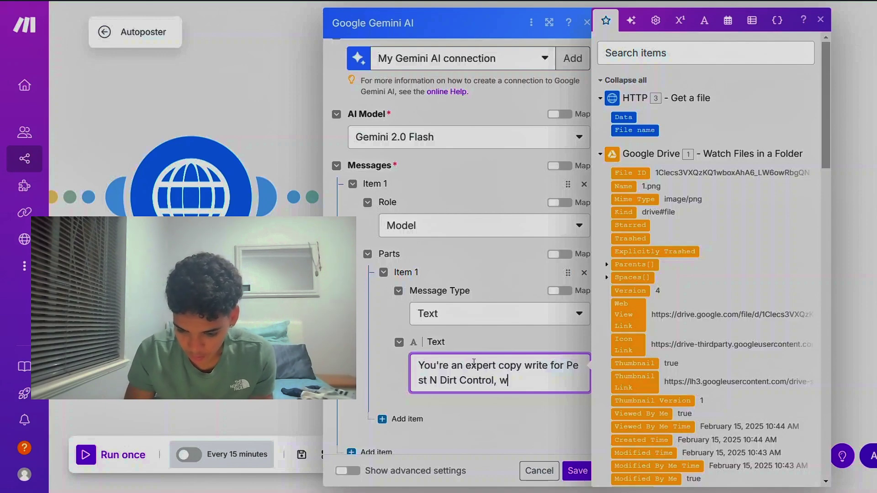
{"action": "key", "text": "BackSpace"}
{"action": "key", "text": "BackSpace"}
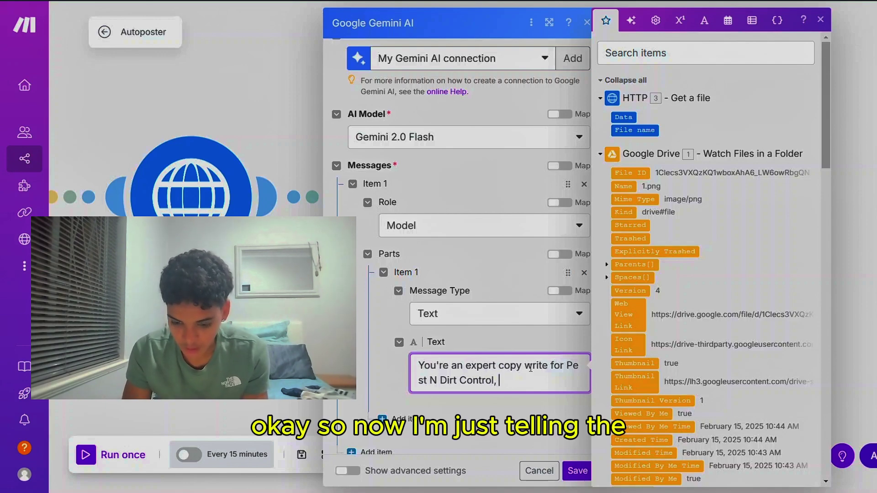
{"action": "type", "text": "r"}
{"action": "left_click", "coordinate": [507, 386]}
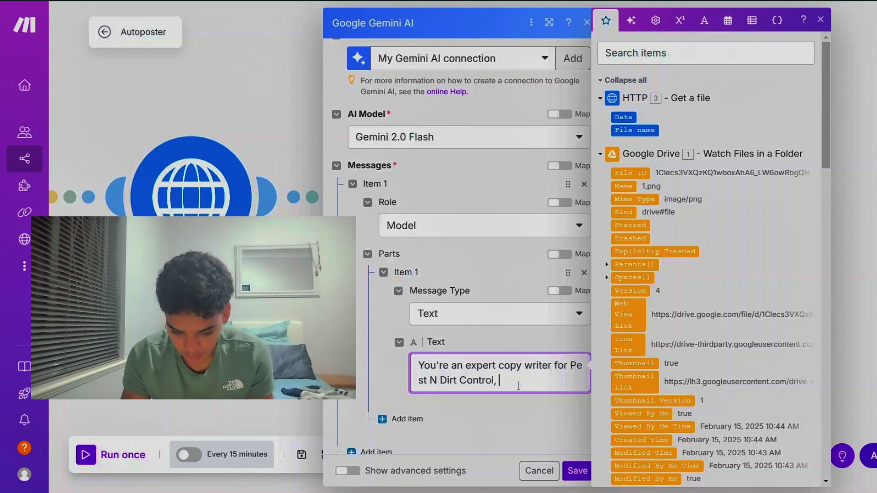
Continue the Model message's text with "Writing the captions/ call to actions for our social media"
{"action": "type", "text": "Writing "}
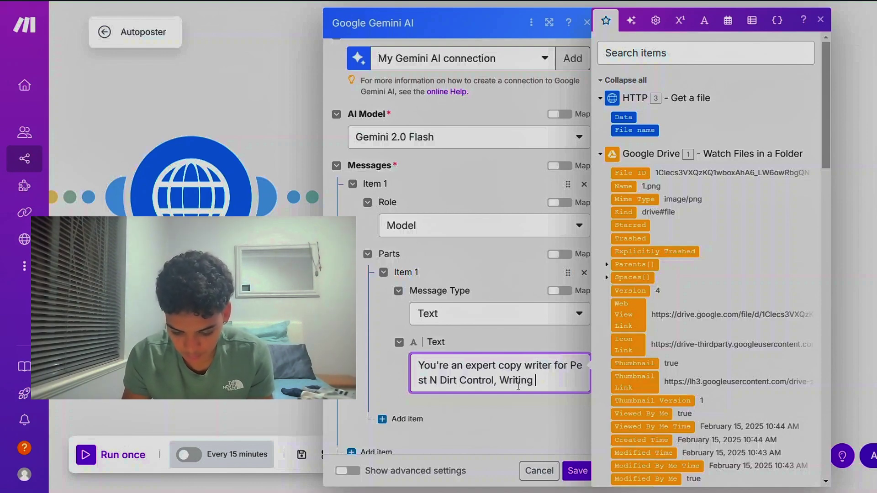
{"action": "type", "text": "the capti"}
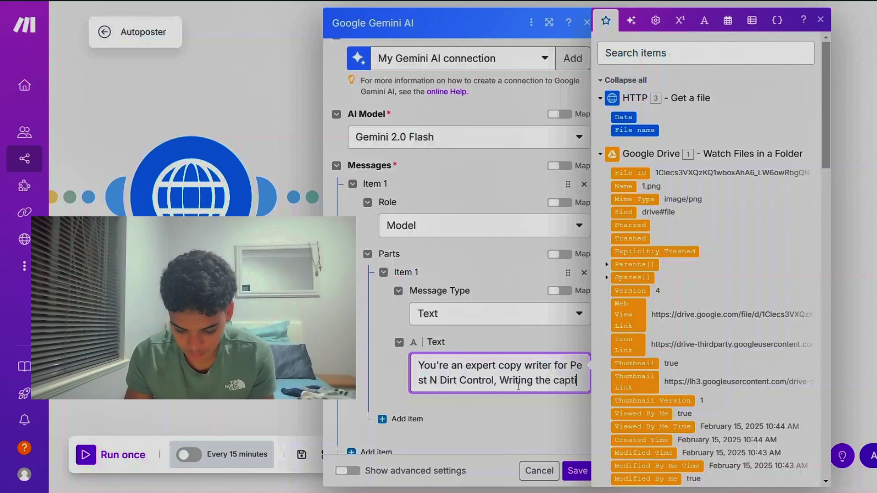
{"action": "type", "text": "ons"}
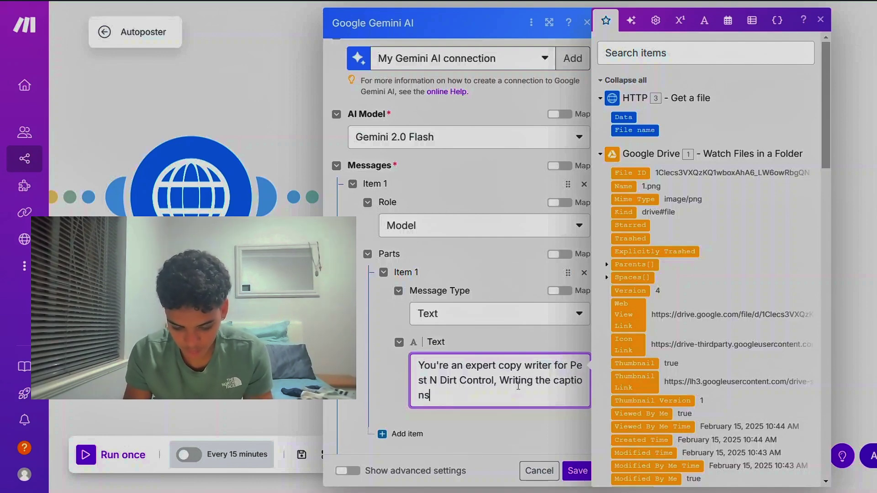
{"action": "type", "text": "/ call to"}
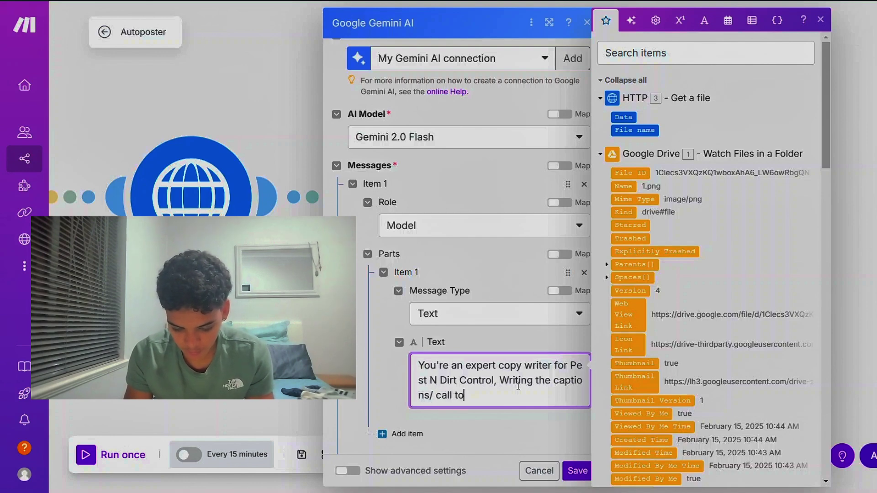
{"action": "type", "text": " actions for"}
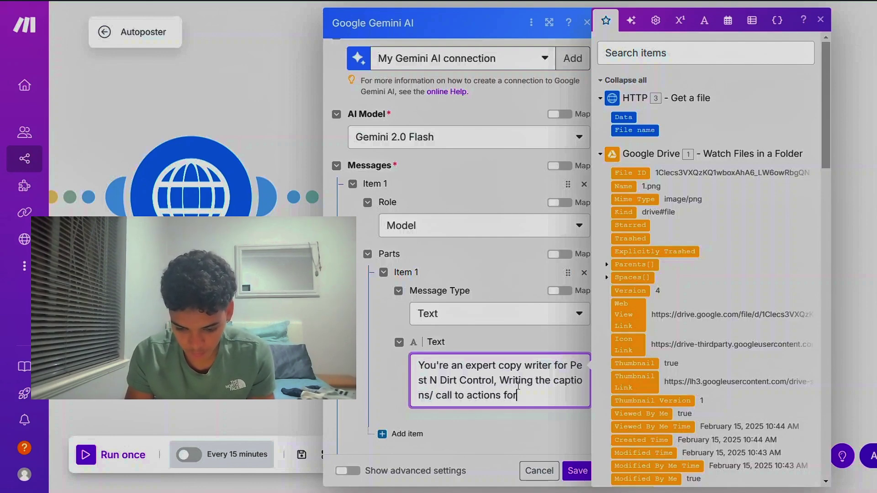
{"action": "type", "text": " our socia"}
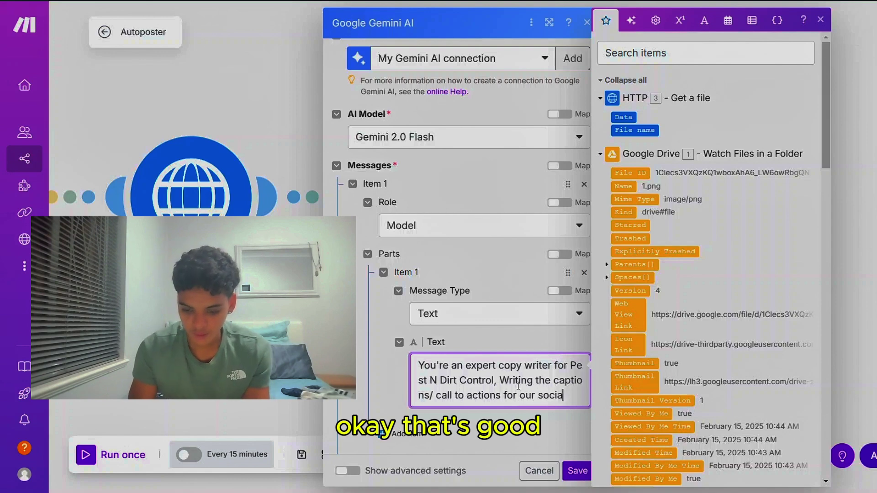
{"action": "type", "text": "l media"}
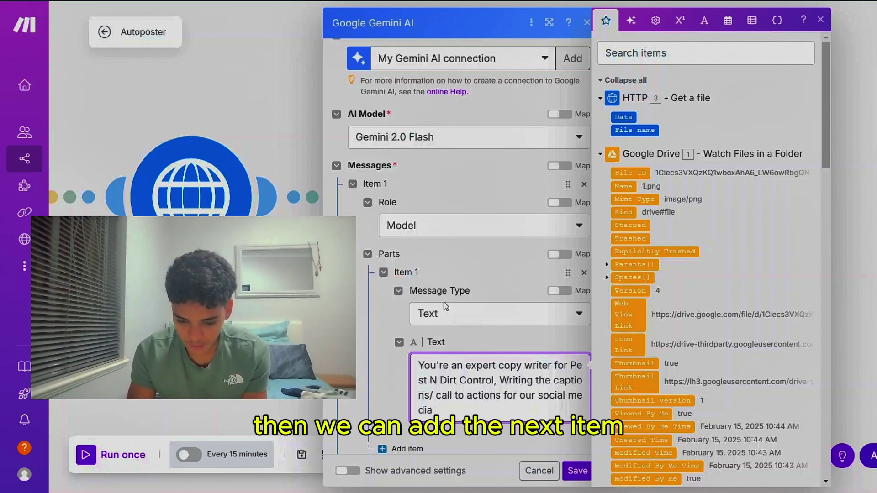
{"action": "scroll", "coordinate": [443, 303], "scroll_direction": "down", "scroll_amount": 1}
{"action": "left_click", "coordinate": [402, 405]}
{"action": "left_click", "coordinate": [402, 405]}
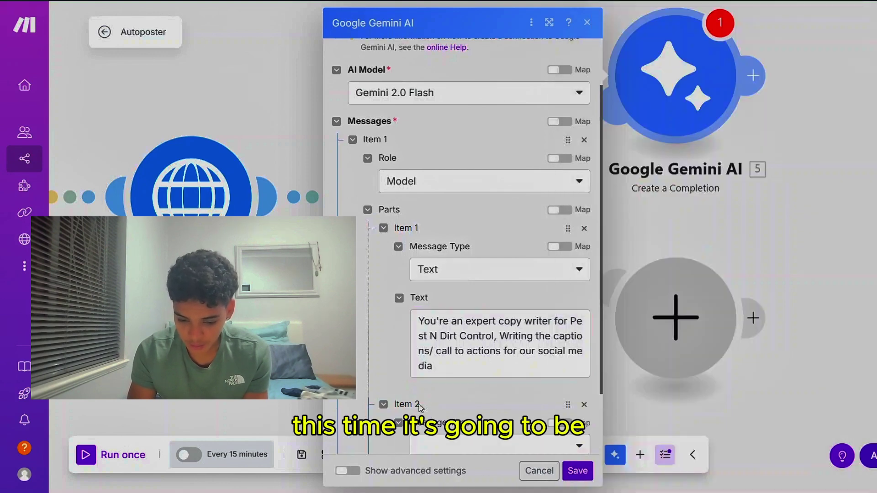
{"action": "scroll", "coordinate": [420, 407], "scroll_direction": "down", "scroll_amount": 2}
{"action": "left_click", "coordinate": [441, 365]}
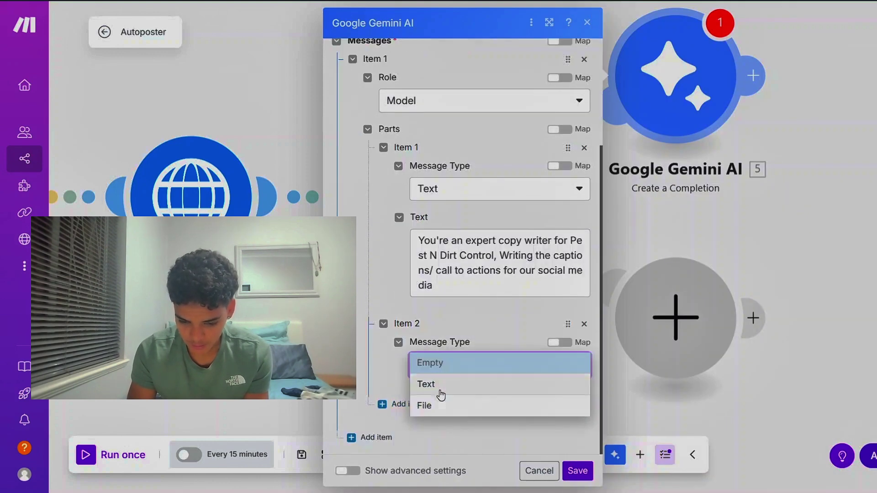
{"action": "left_click", "coordinate": [441, 394]}
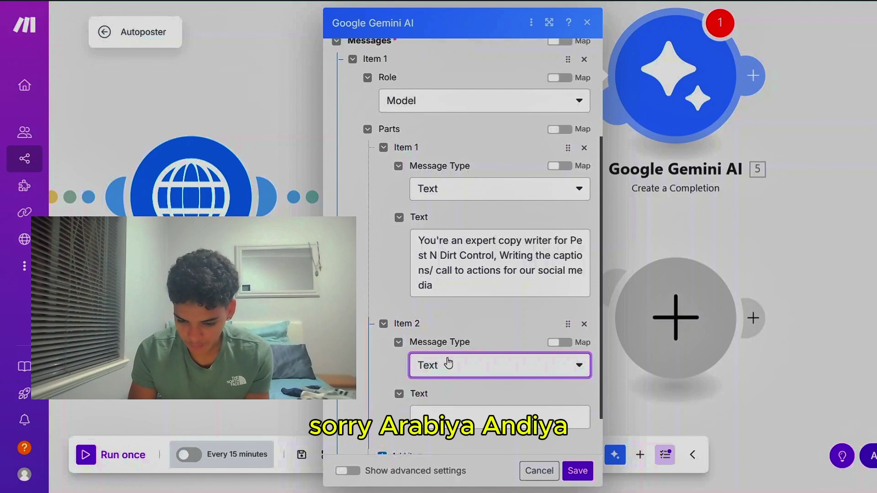
{"action": "scroll", "coordinate": [446, 361], "scroll_direction": "down", "scroll_amount": 2}
{"action": "scroll", "coordinate": [466, 350], "scroll_direction": "up", "scroll_amount": 1}
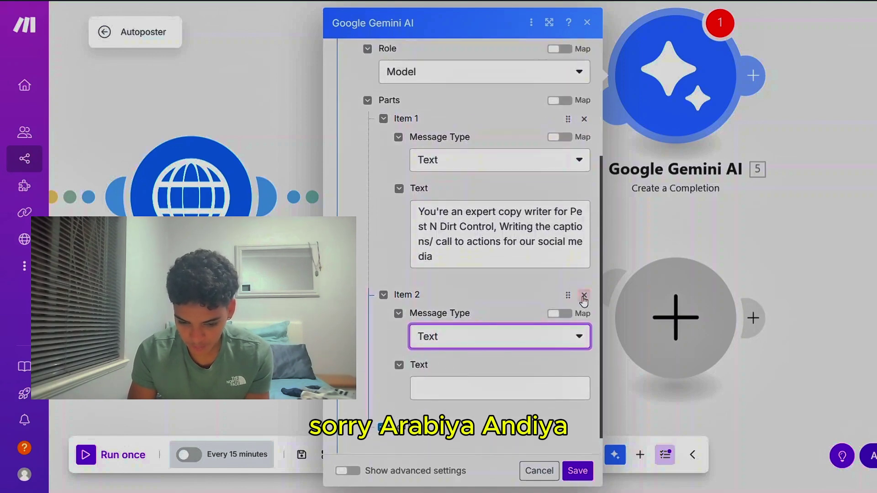
{"action": "left_click", "coordinate": [583, 295]}
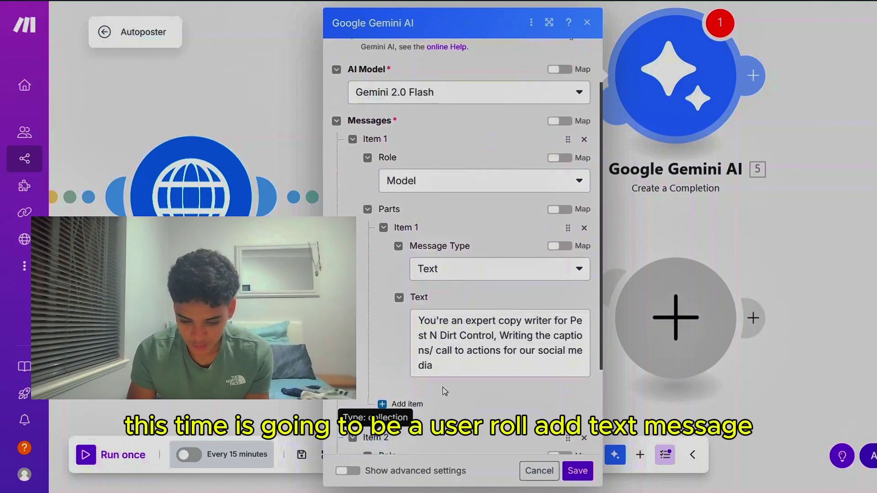
Give the Gemini module's second message the User role and add a part of type Text to it
{"action": "scroll", "coordinate": [449, 387], "scroll_direction": "down", "scroll_amount": 3}
{"action": "left_click", "coordinate": [441, 365]}
{"action": "left_click", "coordinate": [432, 382]}
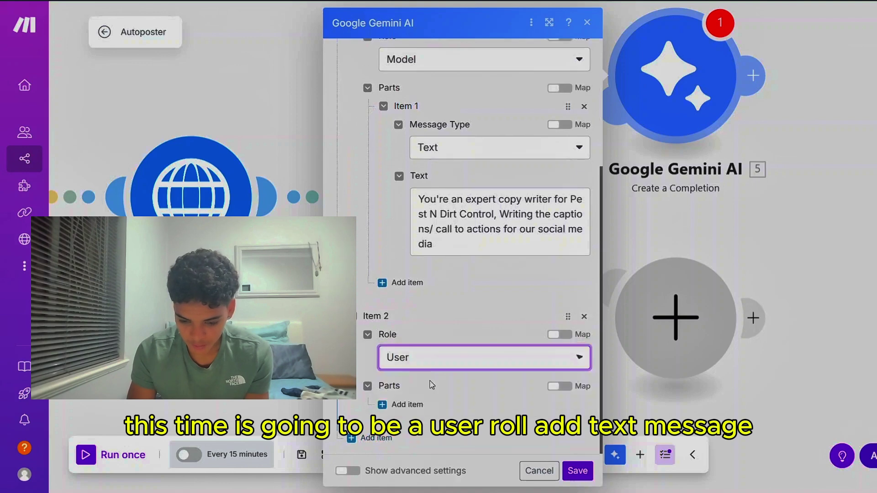
{"action": "left_click", "coordinate": [407, 404]}
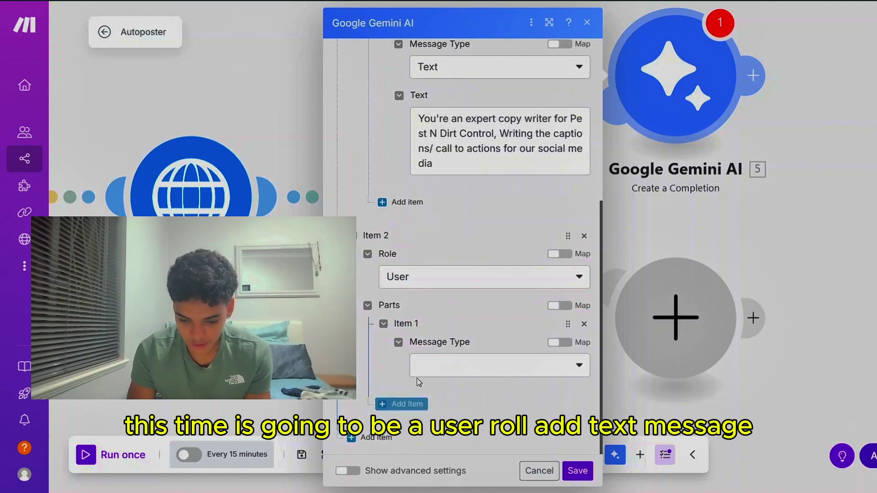
{"action": "left_click", "coordinate": [422, 370]}
{"action": "left_click", "coordinate": [425, 384]}
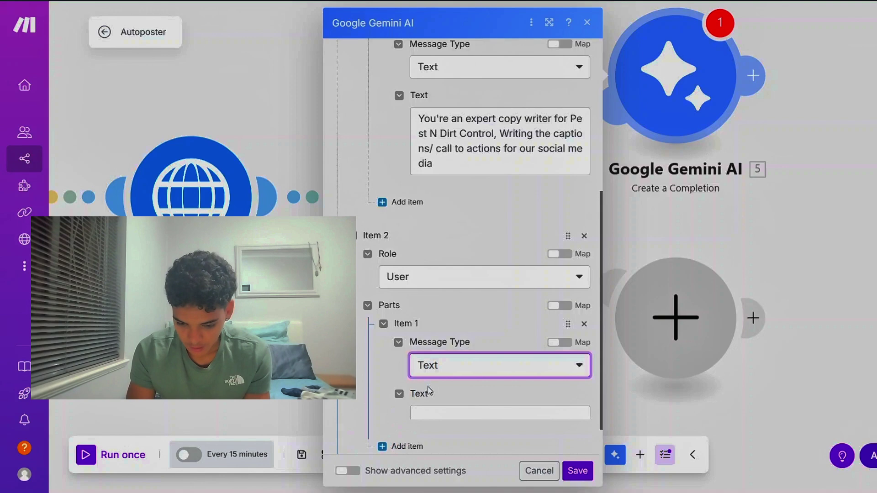
{"action": "left_click", "coordinate": [423, 411]}
{"action": "type", "text": "You are a proffesional copy writer for Pest N Dirt Control, you specialise in writing short high quality captions for our social media posts."}
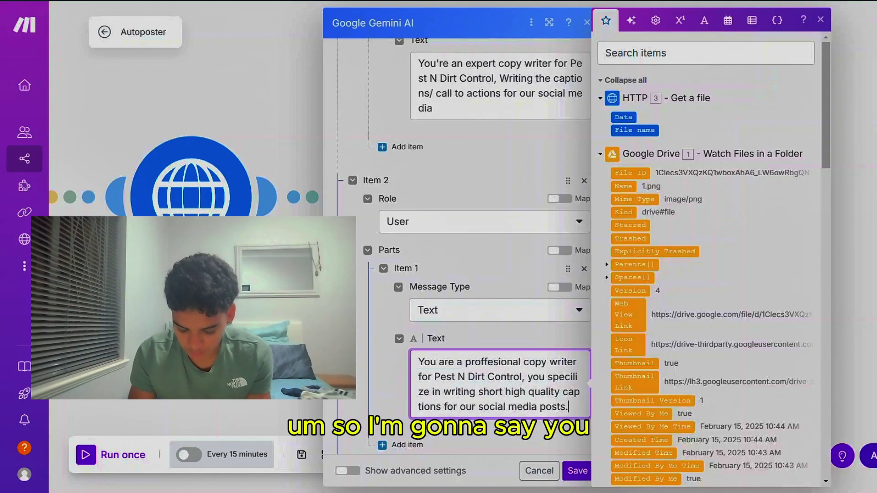
{"action": "left_click_drag", "start_coordinate": [571, 410], "coordinate": [386, 368]}
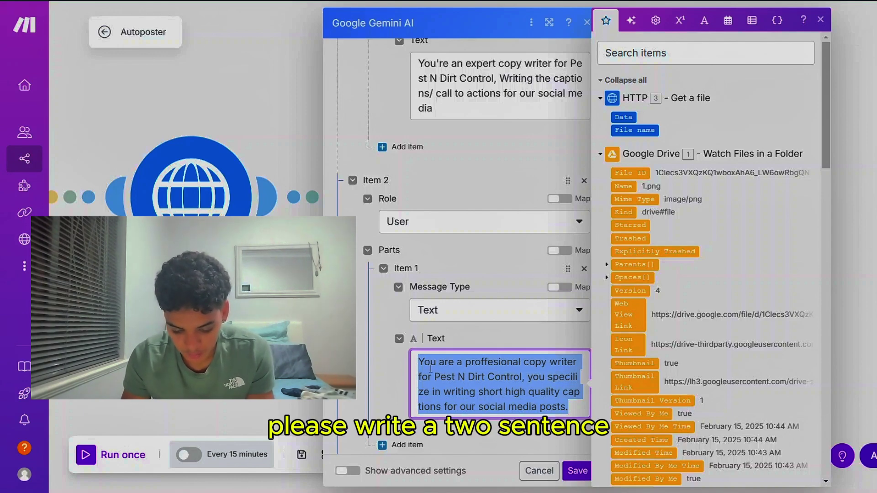
Set the User message's text to "Please write a 2 sentence caption for this social media post, include 3 hastags and a call to action."
{"action": "type", "text": "Please "}
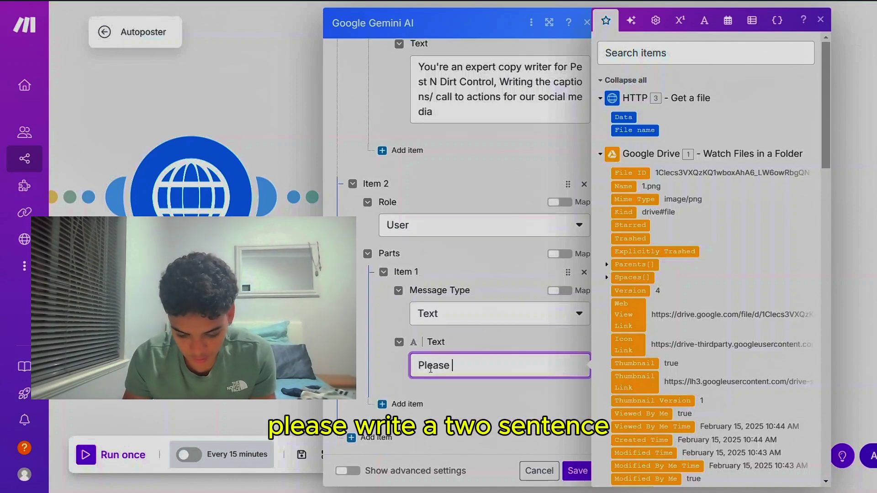
{"action": "type", "text": "write a 2 "}
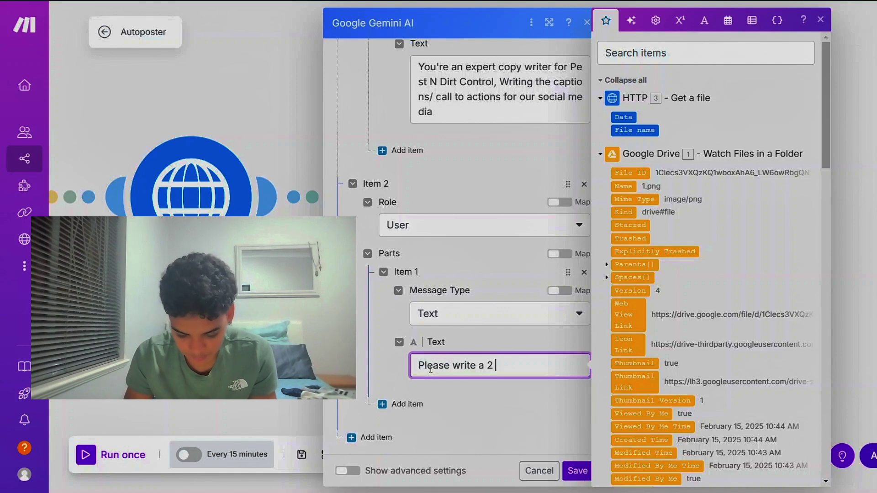
{"action": "type", "text": "sentence"}
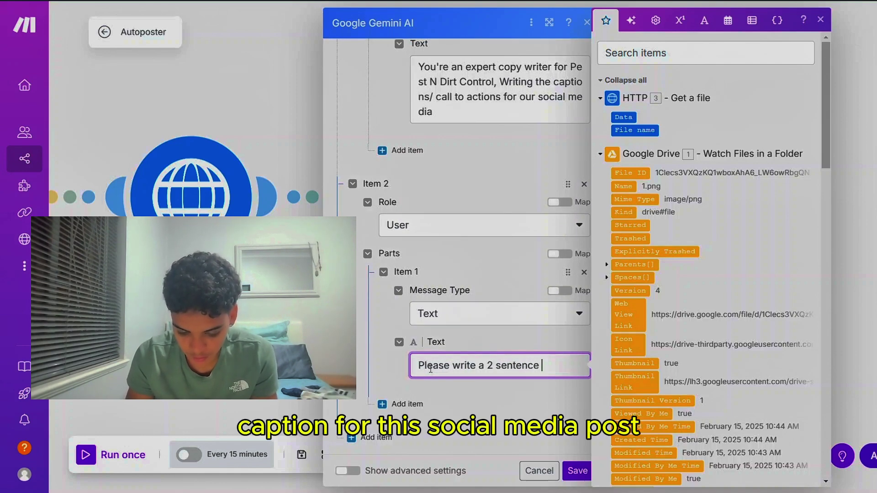
{"action": "type", "text": " caption for "}
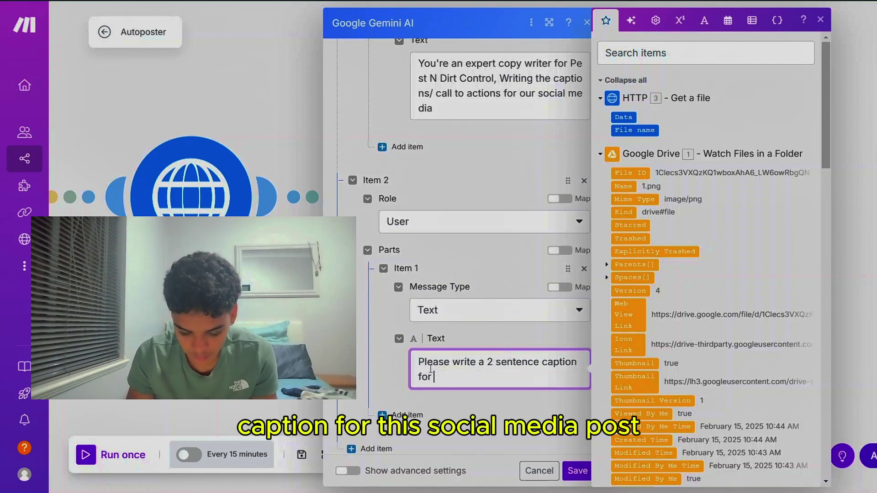
{"action": "type", "text": "this social m"}
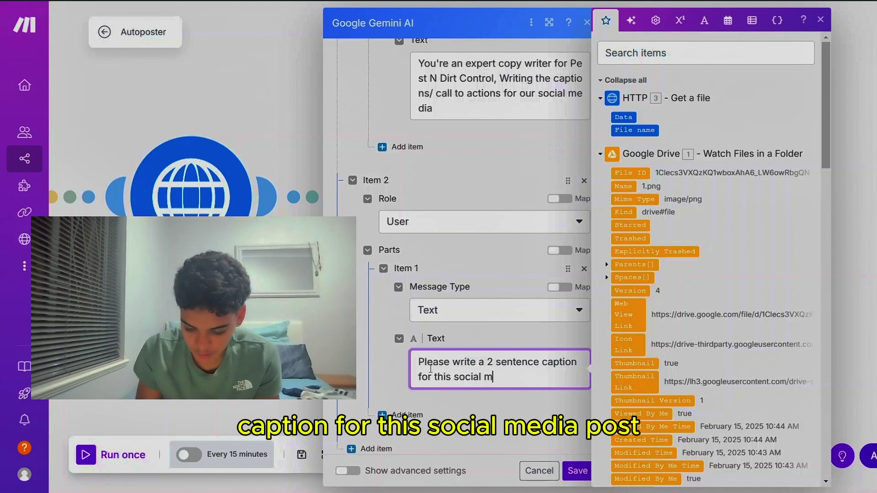
{"action": "type", "text": "edia post, i"}
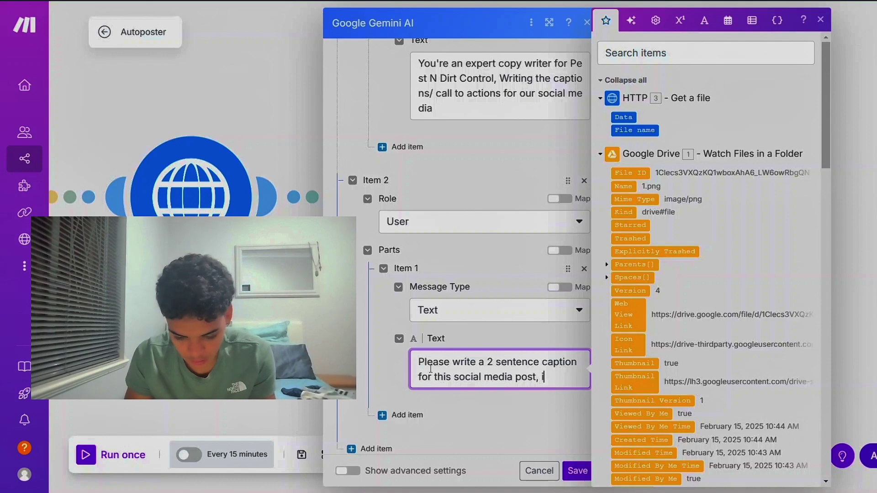
{"action": "type", "text": "nclude"}
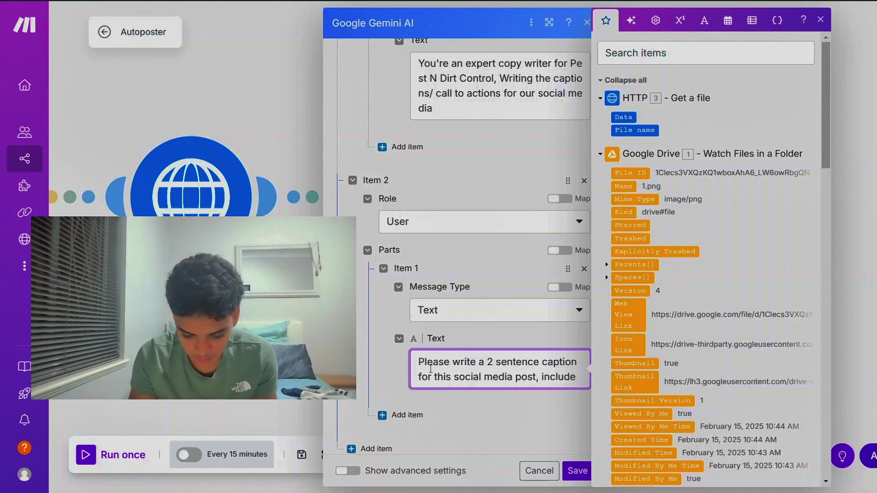
{"action": "type", "text": " 3 hastags"}
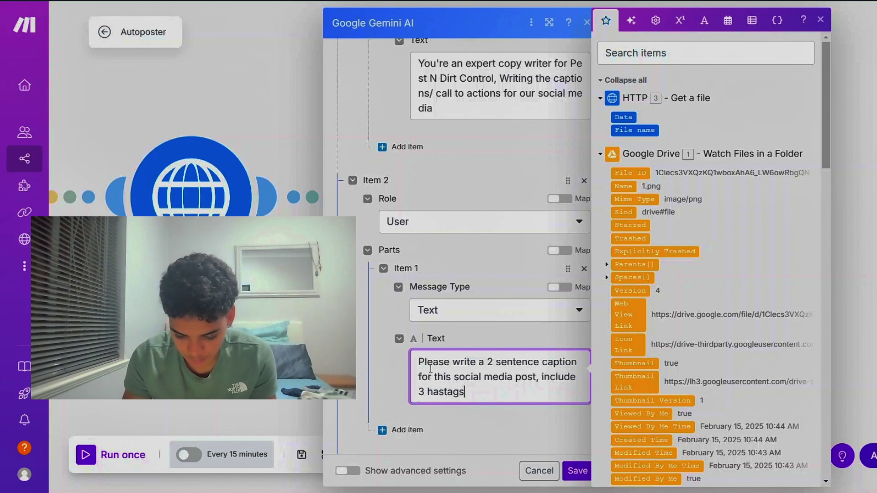
{"action": "type", "text": " and a c"}
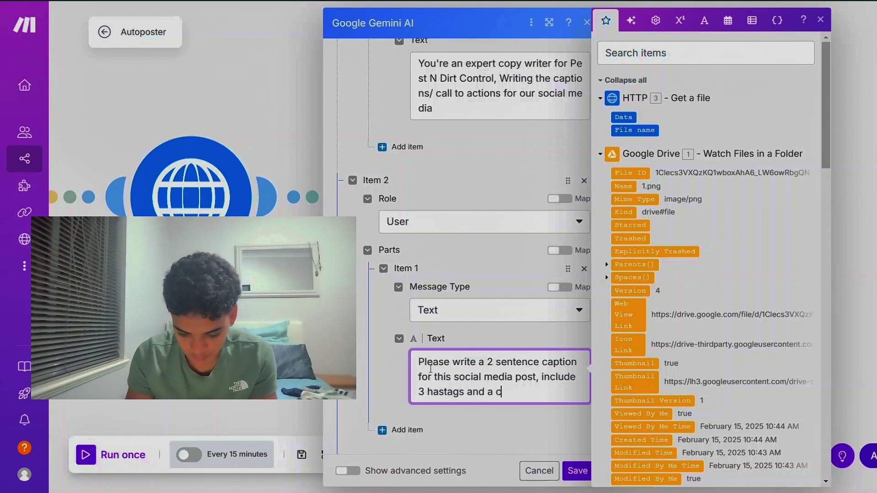
{"action": "type", "text": "all to act"}
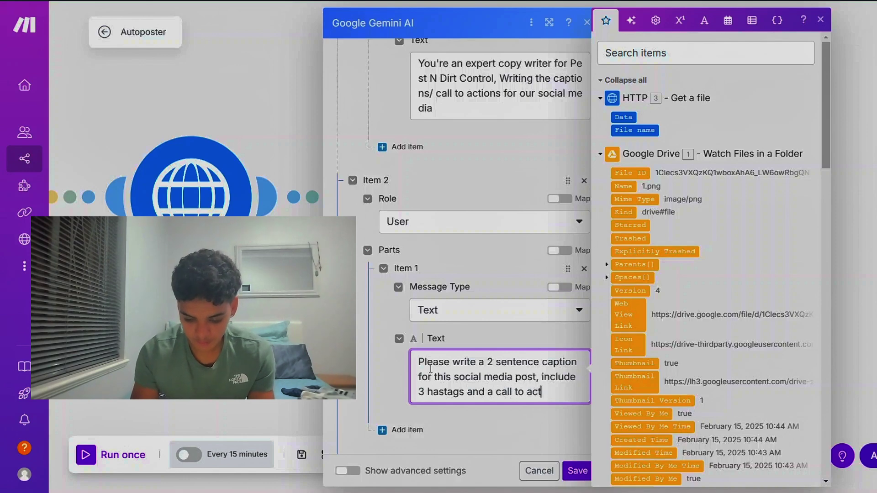
{"action": "type", "text": "ion."}
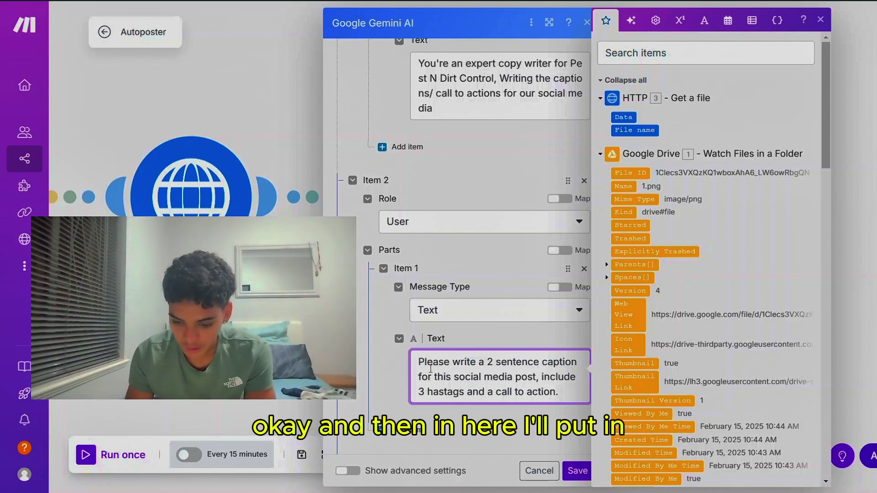
Insert a colon and the HTTP module's Data value after "social media post" in the User message's text and save the Gemini module
{"action": "scroll", "coordinate": [519, 345], "scroll_direction": "down", "scroll_amount": 1}
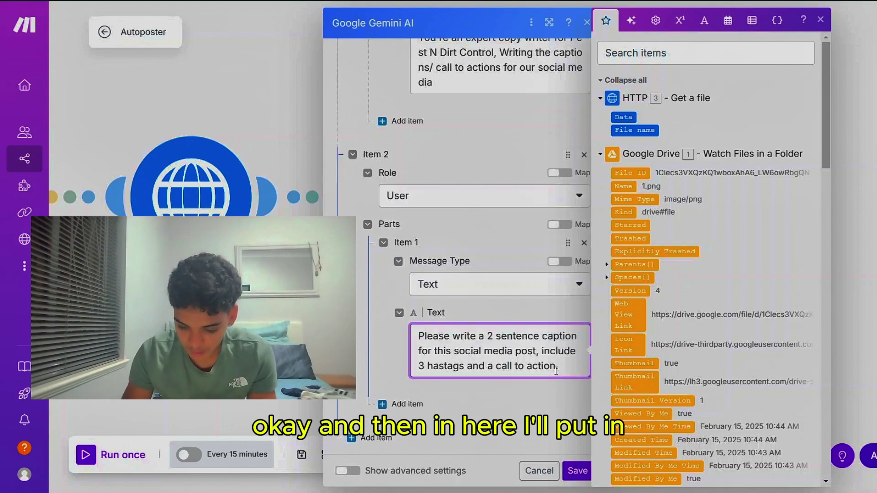
{"action": "left_click", "coordinate": [537, 352]}
{"action": "type", "text": ":"}
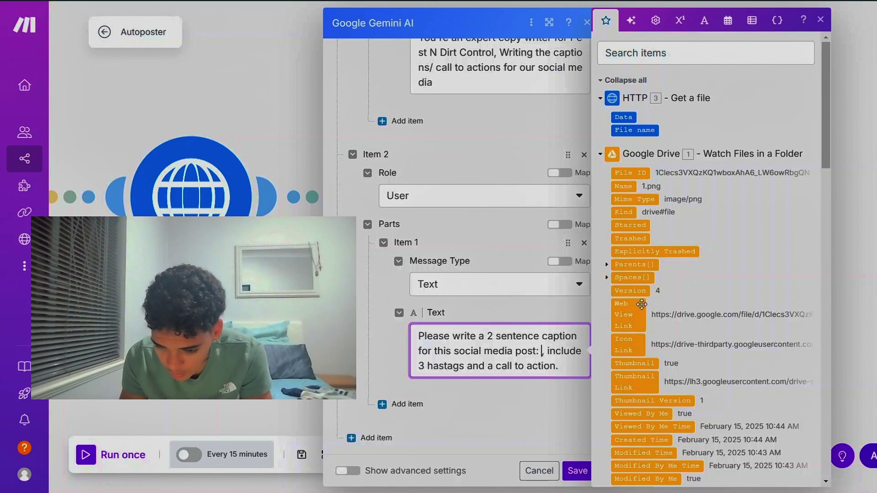
{"action": "left_click", "coordinate": [624, 117]}
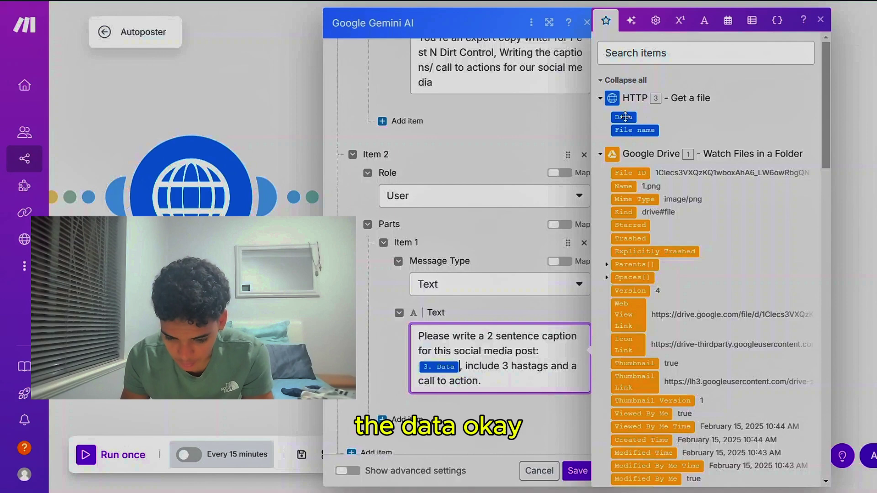
{"action": "left_click", "coordinate": [515, 406]}
{"action": "scroll", "coordinate": [516, 407], "scroll_direction": "down", "scroll_amount": 1}
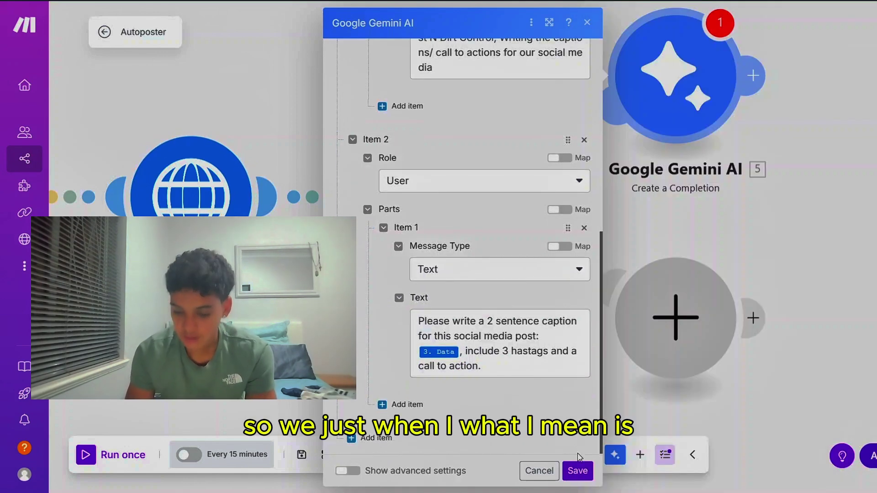
{"action": "left_click", "coordinate": [579, 472]}
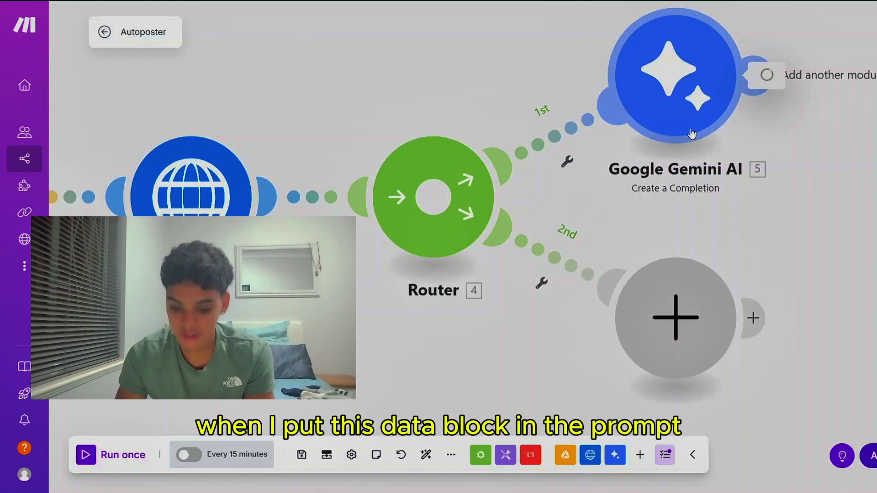
Reopen the Gemini module to review the User message's prompt with its mapped Data value, and save the module again
{"action": "left_click", "coordinate": [651, 96]}
{"action": "scroll", "coordinate": [525, 259], "scroll_direction": "down", "scroll_amount": 5}
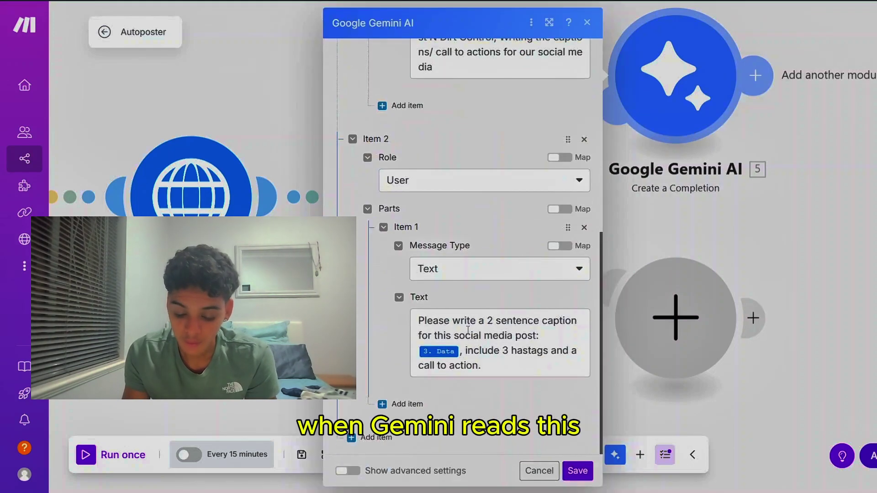
{"action": "mouse_move", "coordinate": [450, 350]}
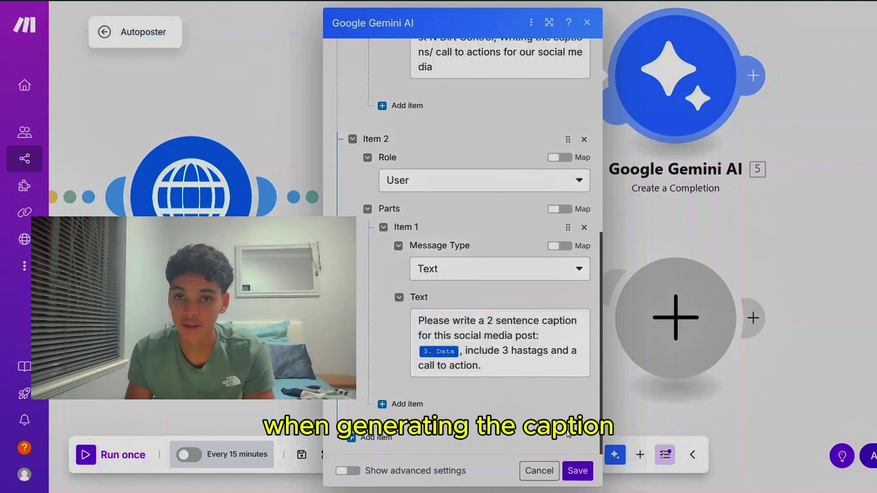
{"action": "left_click", "coordinate": [577, 471]}
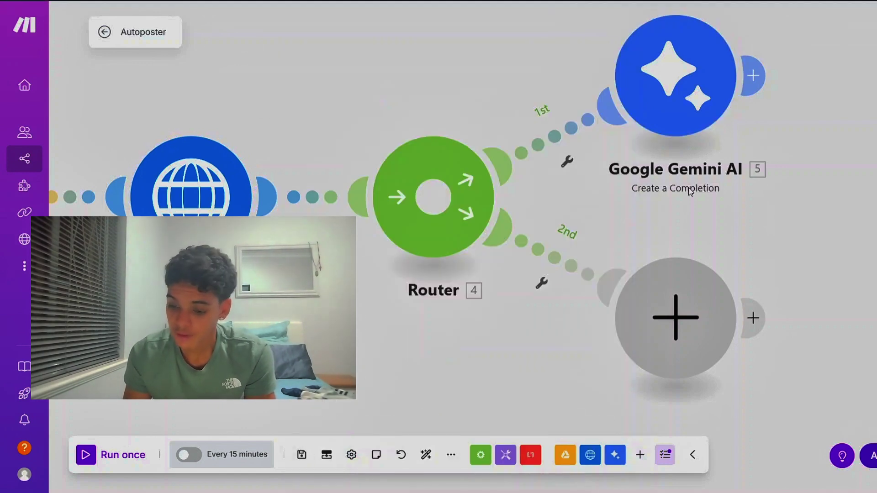
Add a Facebook Pages "Create a Post with Photos" module after the Gemini module and set its page to Pest n Dirt Control (Midrand)
{"action": "left_click", "coordinate": [754, 75]}
{"action": "scroll", "coordinate": [771, 152], "scroll_direction": "down", "scroll_amount": 5}
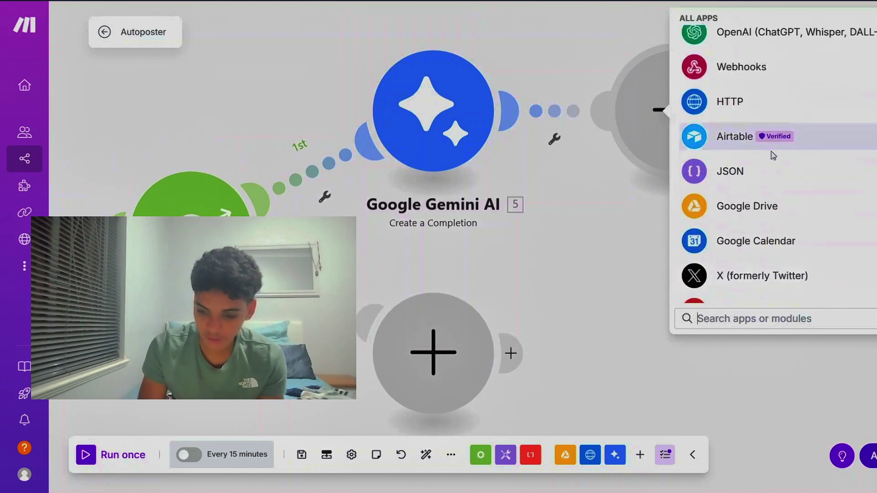
{"action": "type", "text": "fac"}
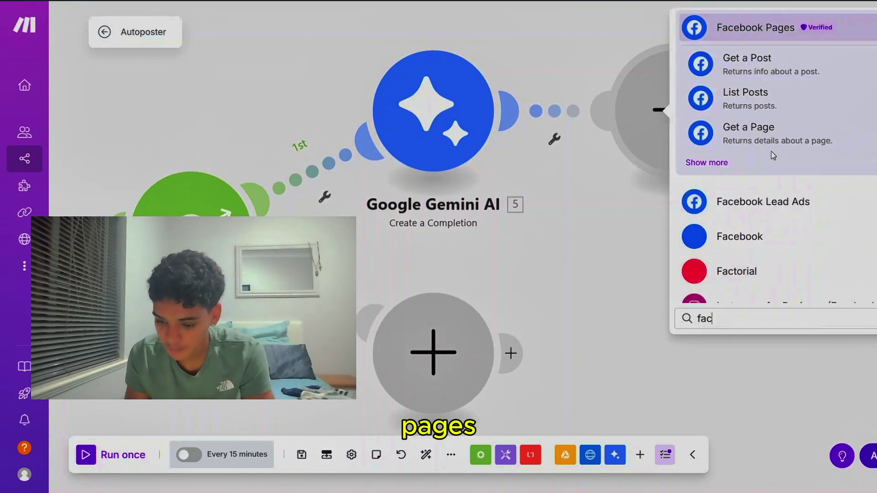
{"action": "left_click", "coordinate": [756, 39]}
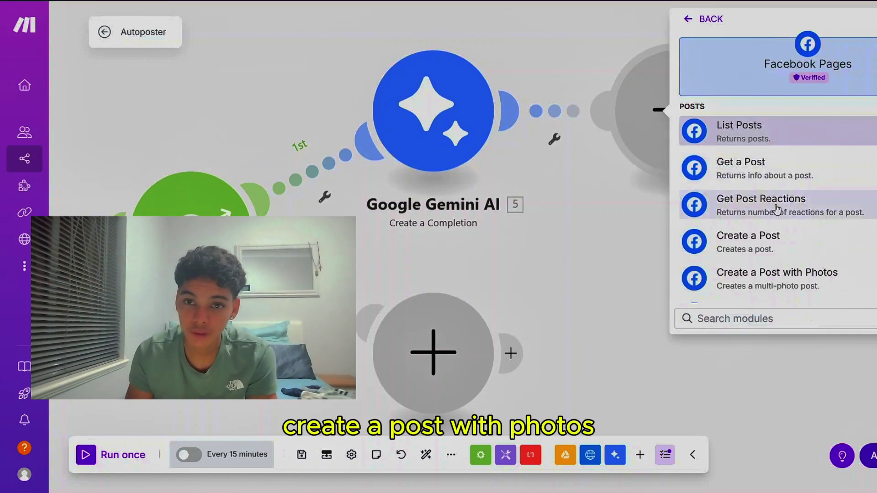
{"action": "left_click", "coordinate": [785, 287]}
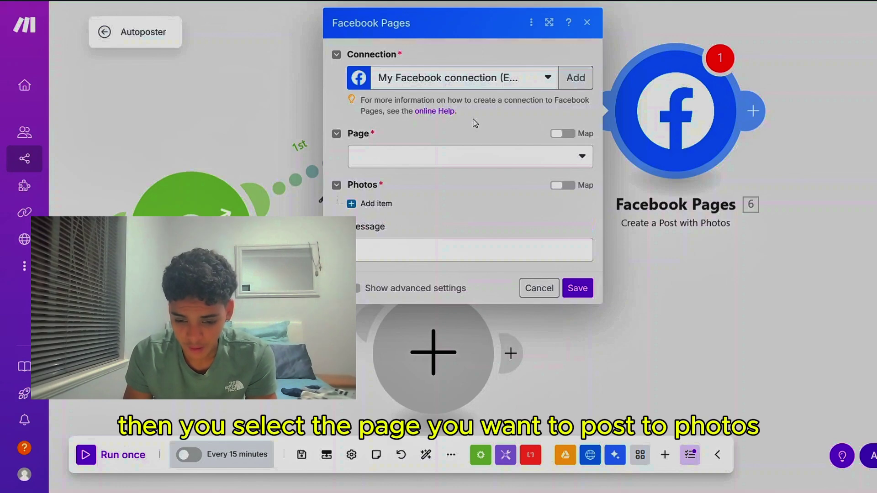
{"action": "left_click", "coordinate": [424, 160]}
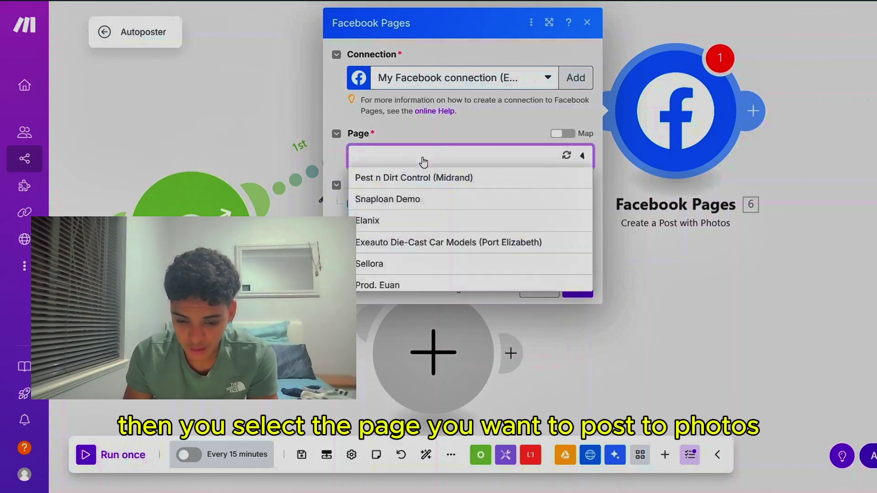
{"action": "left_click", "coordinate": [419, 181]}
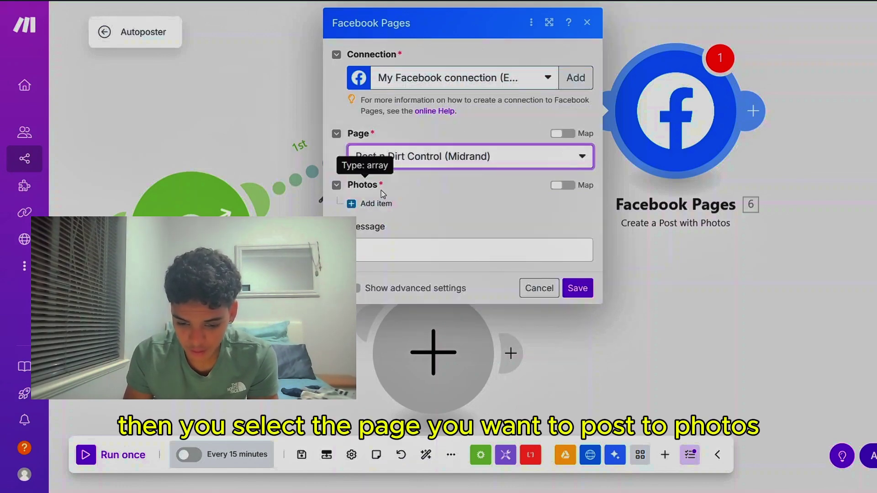
Add a photo item that uploads the HTTP file, map Gemini's Result into the post's Message, and save the Facebook Pages module
{"action": "left_click", "coordinate": [371, 204]}
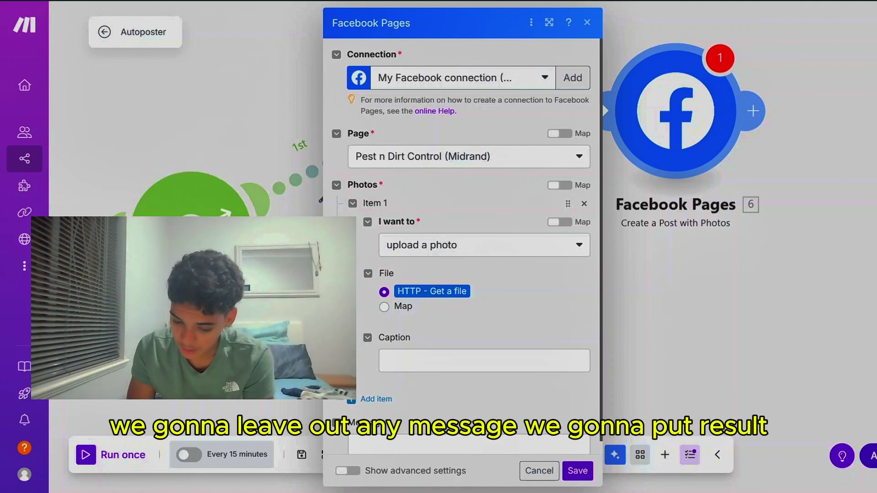
{"action": "scroll", "coordinate": [443, 362], "scroll_direction": "down", "scroll_amount": 1}
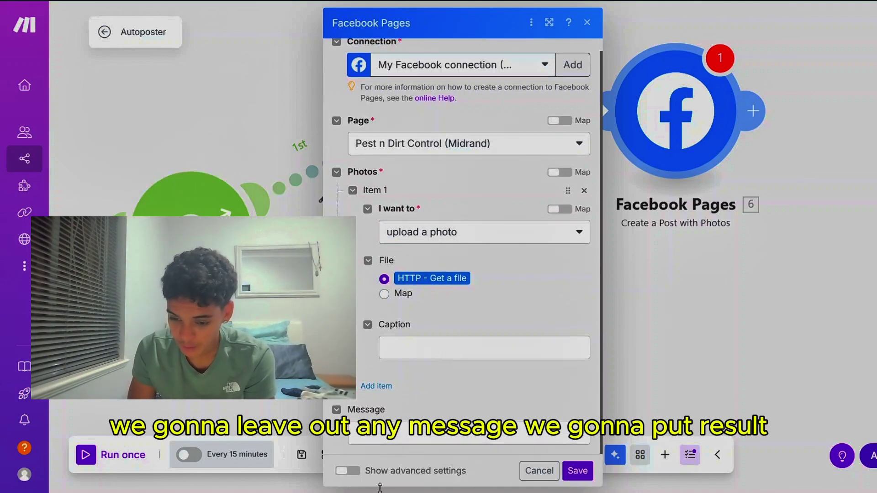
{"action": "left_click", "coordinate": [387, 433]}
{"action": "left_click", "coordinate": [627, 116]}
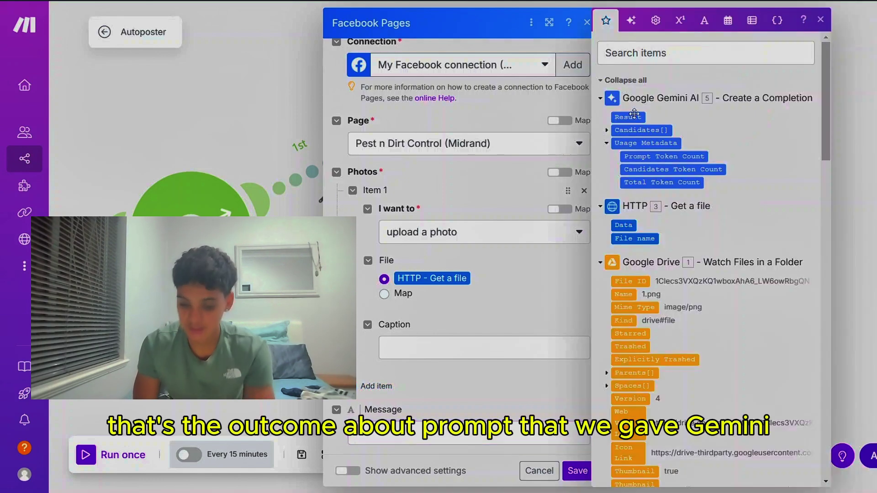
{"action": "left_click", "coordinate": [578, 470]}
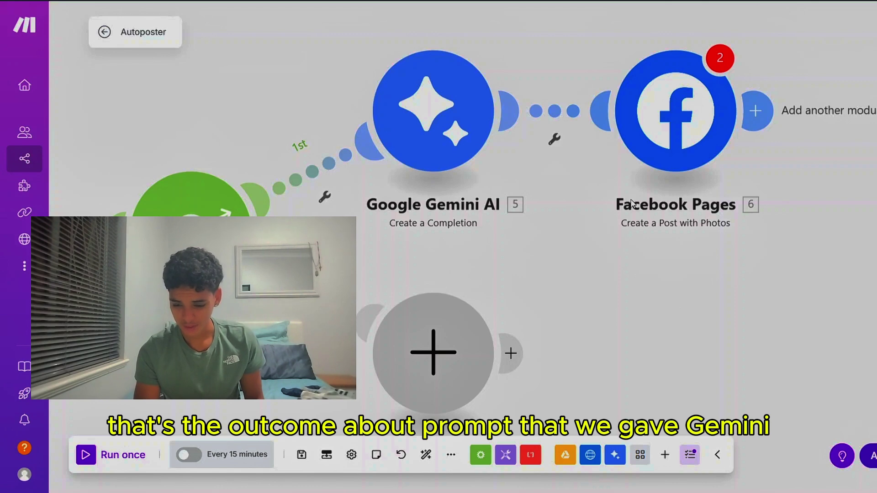
Review the Facebook Pages module's photo and message settings, save it again, and run the scenario once
{"action": "left_click", "coordinate": [660, 179]}
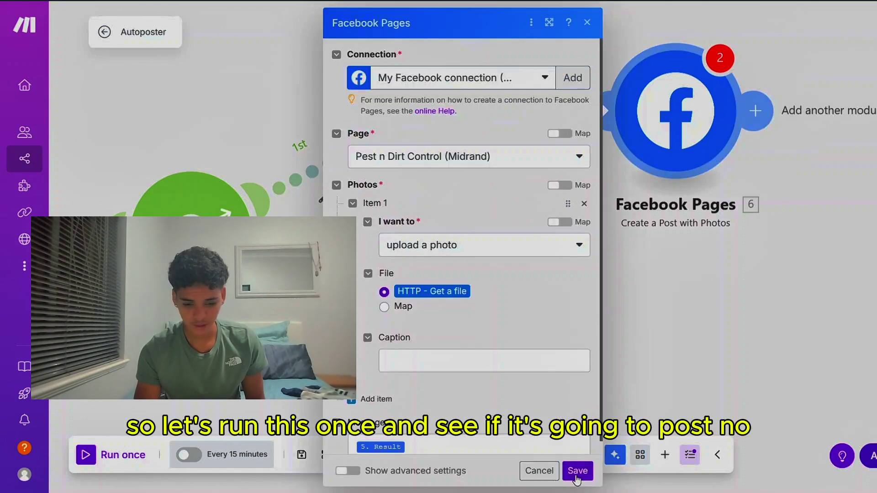
{"action": "left_click", "coordinate": [577, 472]}
{"action": "left_click", "coordinate": [93, 458]}
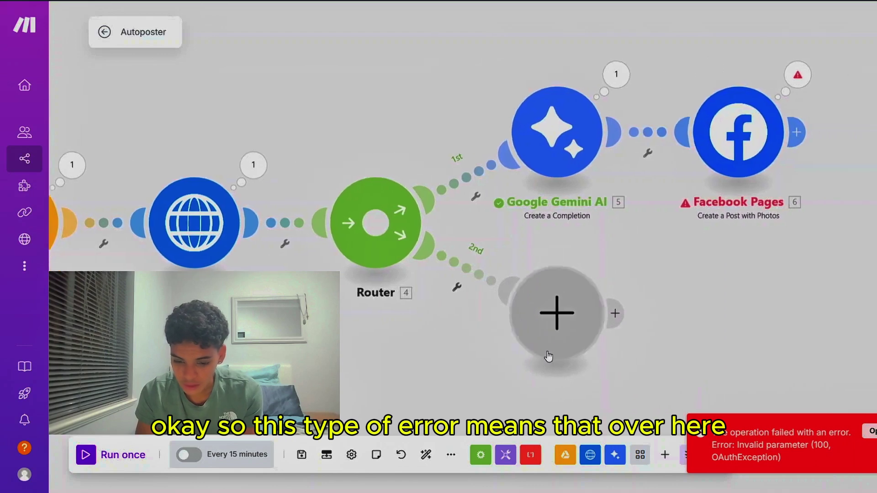
Check the photo's file source in the failed Facebook Pages module and close its settings
{"action": "left_click", "coordinate": [735, 132]}
{"action": "scroll", "coordinate": [566, 278], "scroll_direction": "down", "scroll_amount": 1}
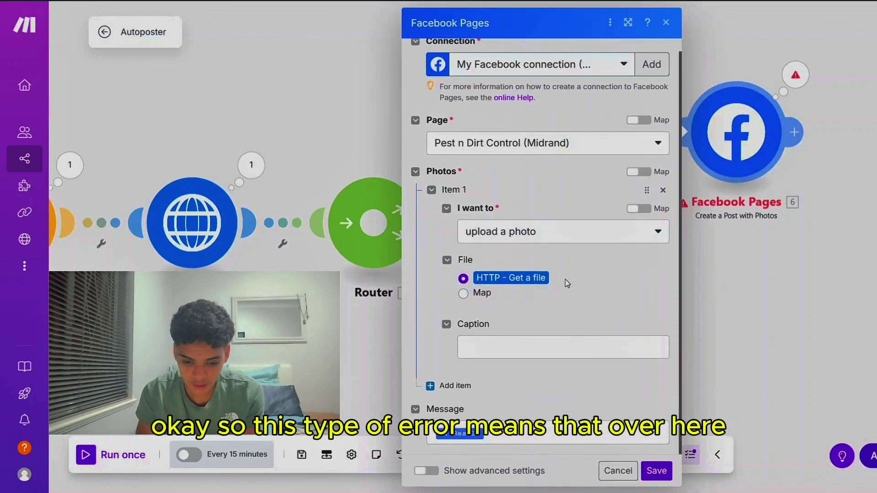
{"action": "left_click", "coordinate": [354, 364]}
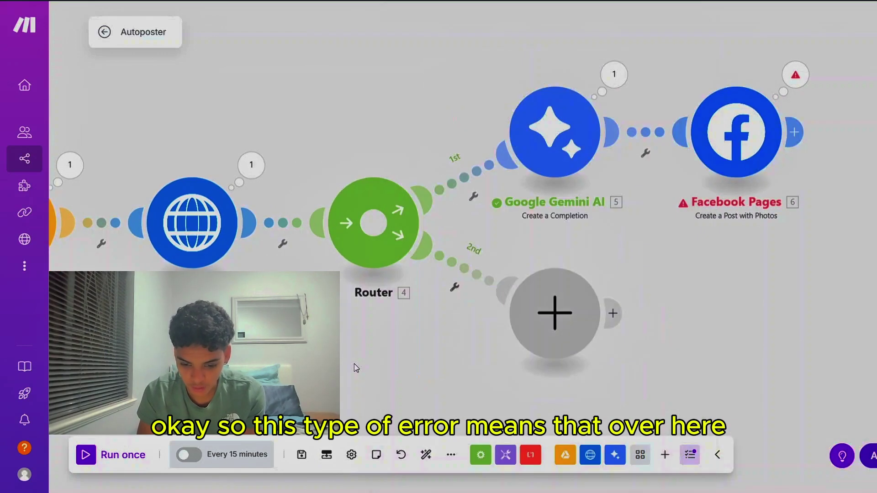
Replace the HTTP module's URL value with Google Drive's webContentLink and save the module
{"action": "left_click", "coordinate": [204, 231]}
{"action": "left_click", "coordinate": [365, 234]}
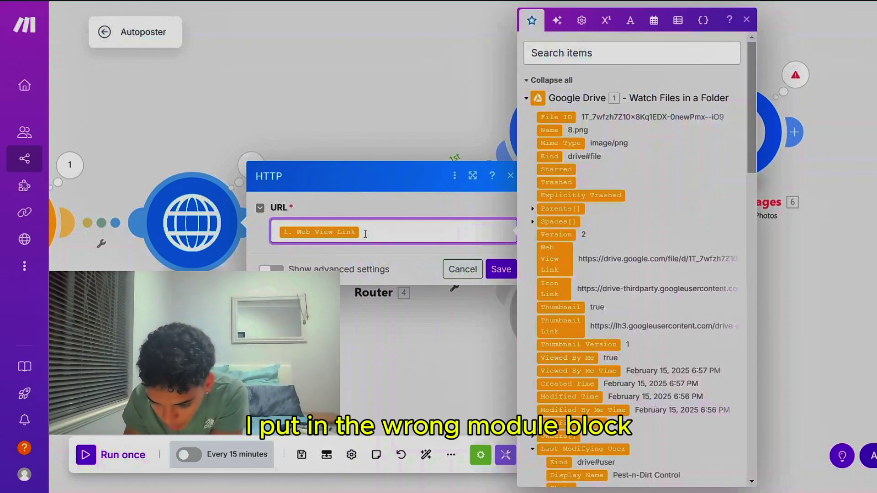
{"action": "key", "text": "BackSpace"}
{"action": "scroll", "coordinate": [615, 281], "scroll_direction": "down", "scroll_amount": 2}
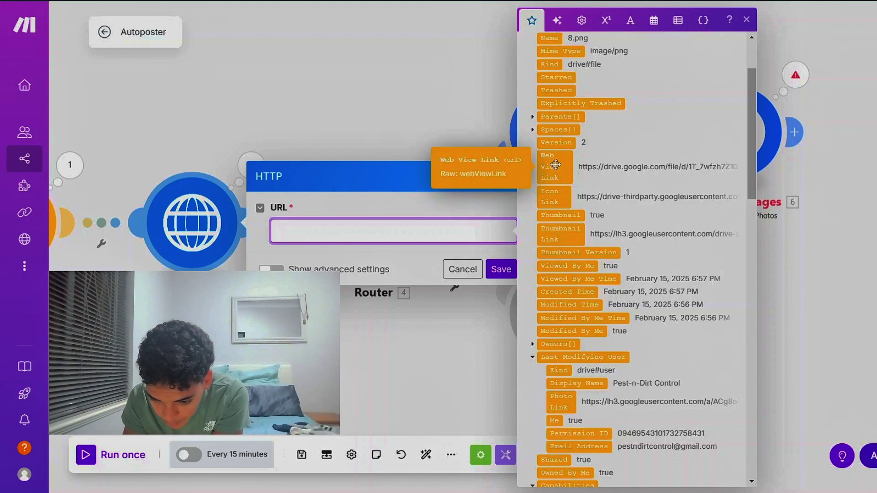
{"action": "left_click", "coordinate": [537, 131]}
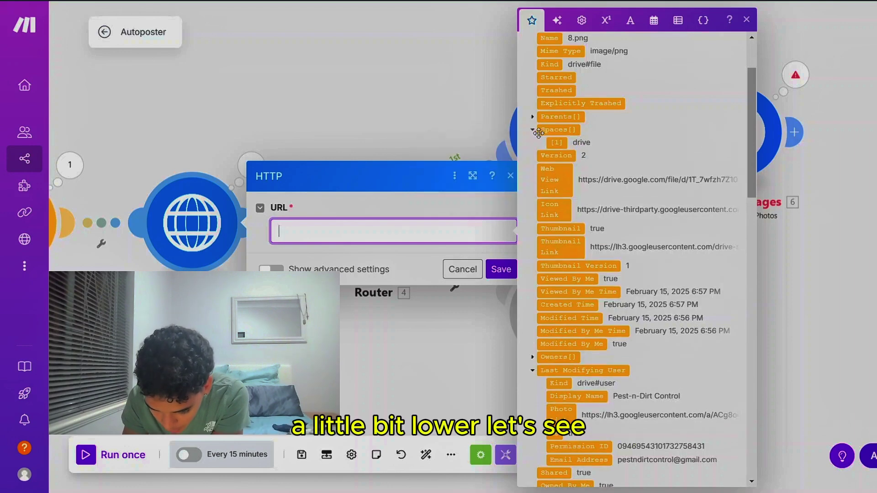
{"action": "scroll", "coordinate": [594, 243], "scroll_direction": "down", "scroll_amount": 5}
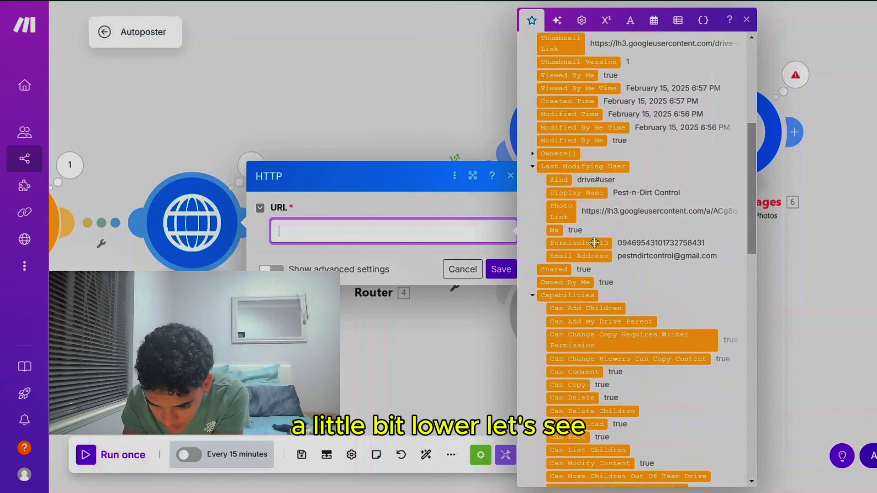
{"action": "left_click", "coordinate": [533, 167]}
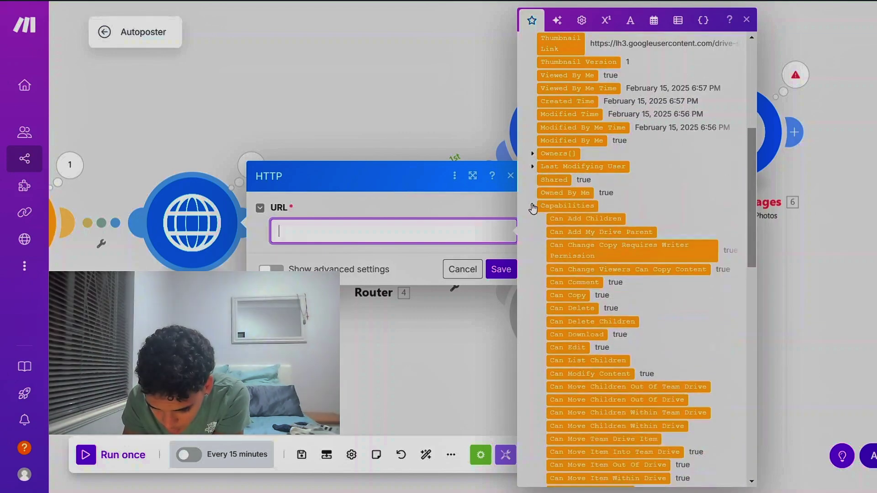
{"action": "scroll", "coordinate": [637, 229], "scroll_direction": "down", "scroll_amount": 10}
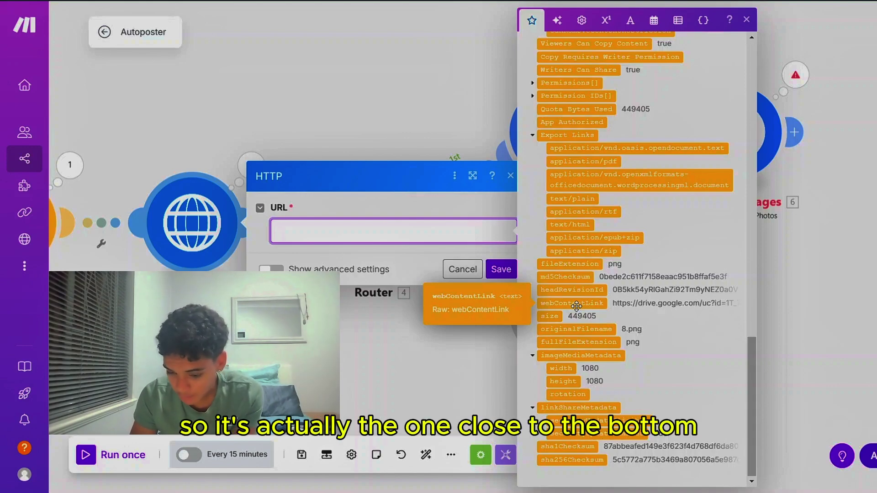
{"action": "left_click", "coordinate": [577, 306]}
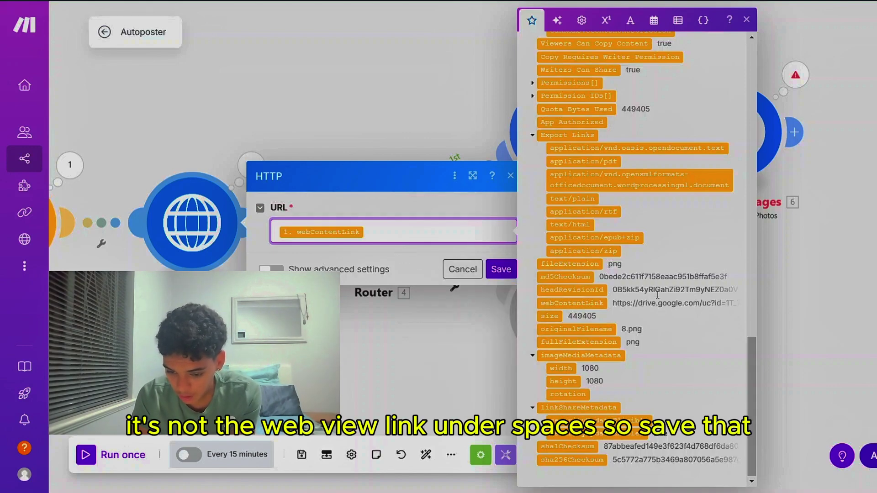
{"action": "scroll", "coordinate": [658, 294], "scroll_direction": "up", "scroll_amount": 15}
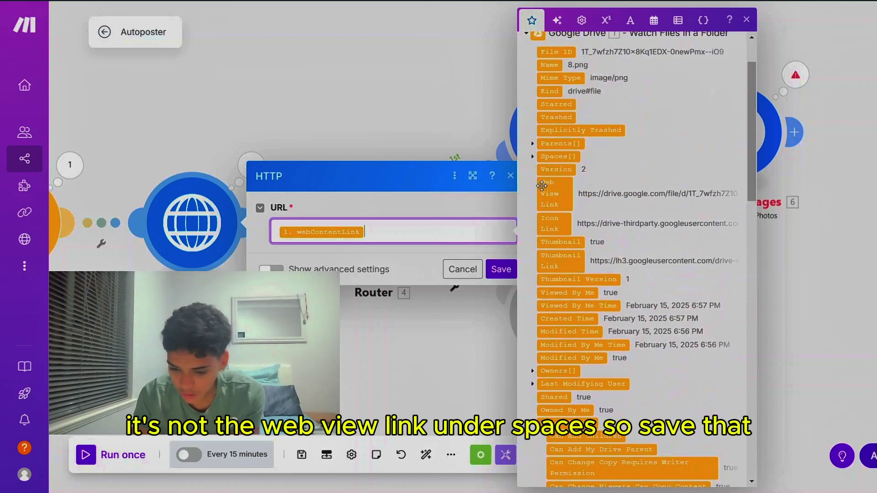
{"action": "left_click", "coordinate": [500, 269]}
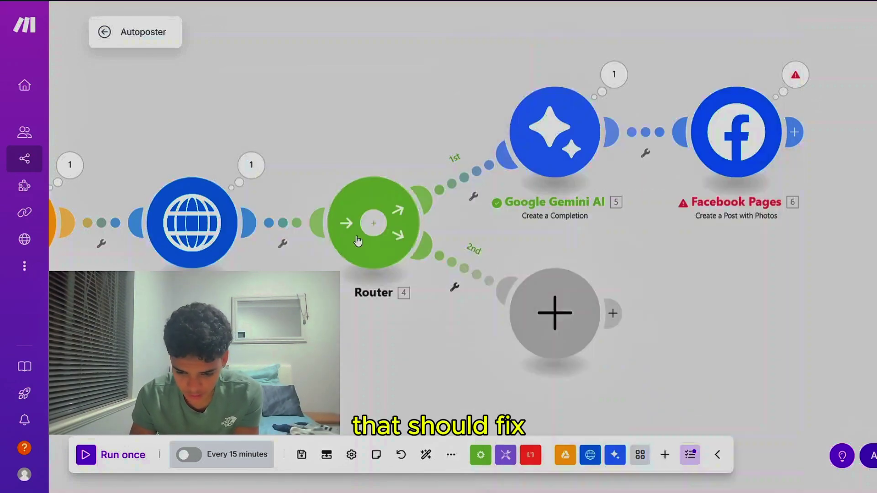
Open and close the Gemini module's settings without changes, and run the scenario once more
{"action": "left_click", "coordinate": [571, 185]}
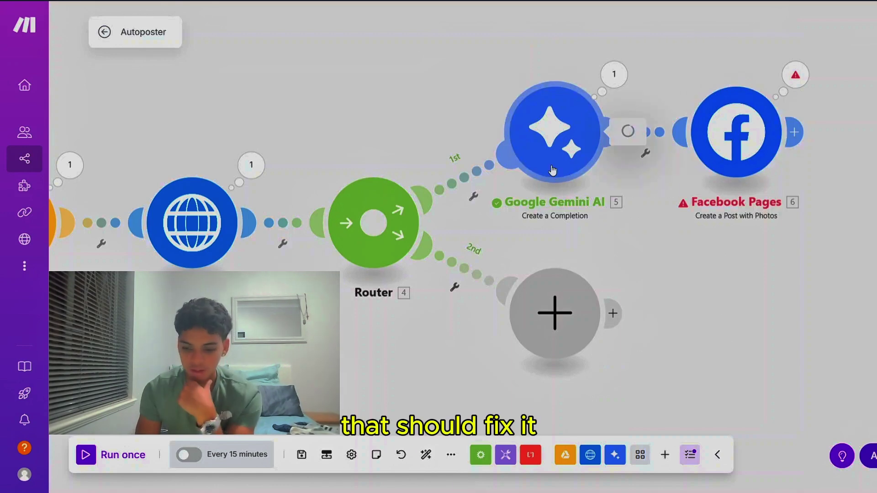
{"action": "left_click", "coordinate": [353, 344]}
{"action": "left_click", "coordinate": [107, 459]}
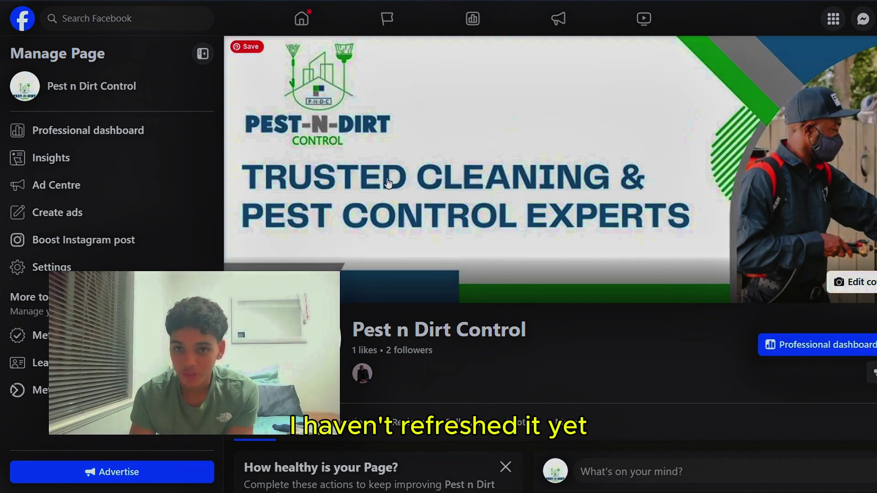
Switch to the Pest n Dirt Control page on Facebook and look through its existing posts
{"action": "scroll", "coordinate": [387, 179], "scroll_direction": "down", "scroll_amount": 6}
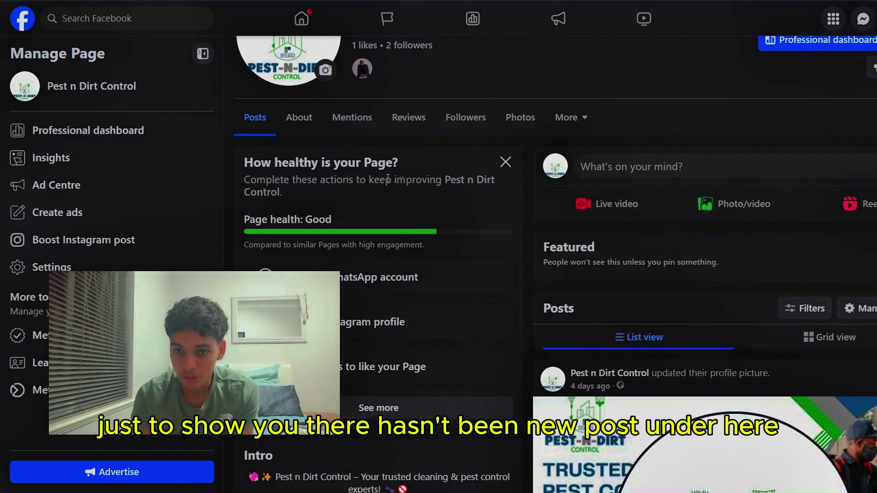
{"action": "scroll", "coordinate": [387, 179], "scroll_direction": "down", "scroll_amount": 4}
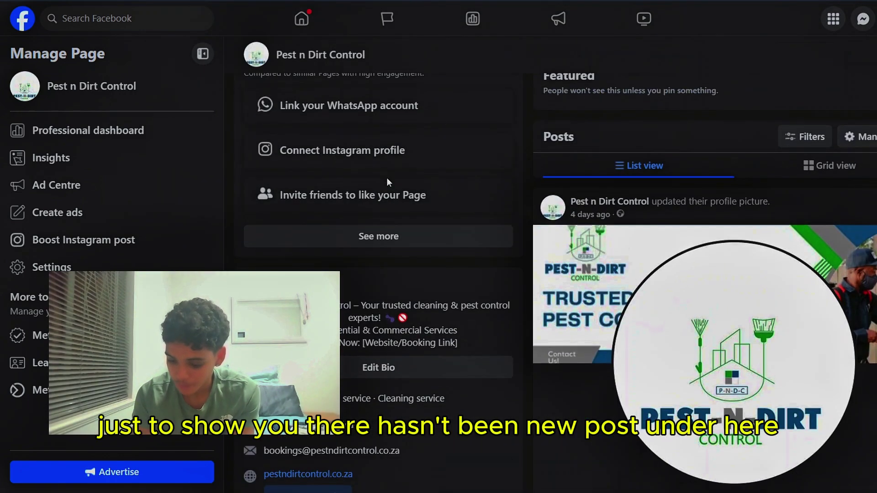
{"action": "scroll", "coordinate": [387, 179], "scroll_direction": "up", "scroll_amount": 3}
{"action": "scroll", "coordinate": [387, 179], "scroll_direction": "down", "scroll_amount": 3}
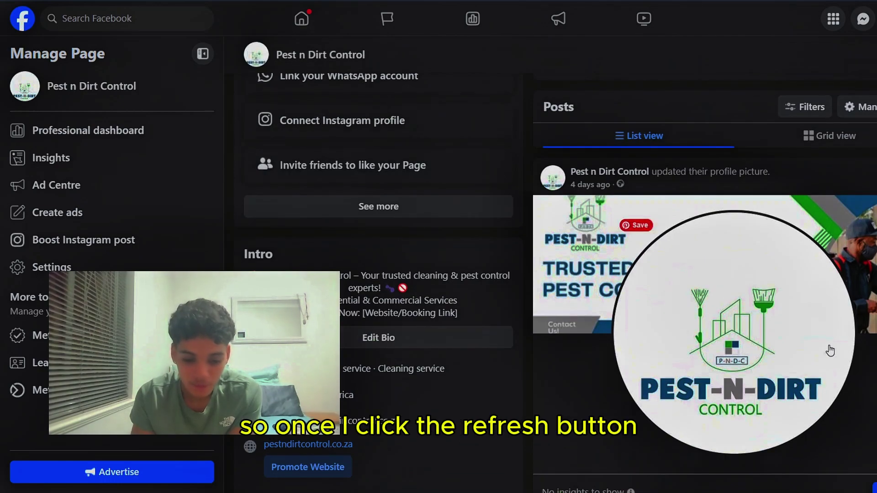
{"action": "scroll", "coordinate": [581, 278], "scroll_direction": "up", "scroll_amount": 3}
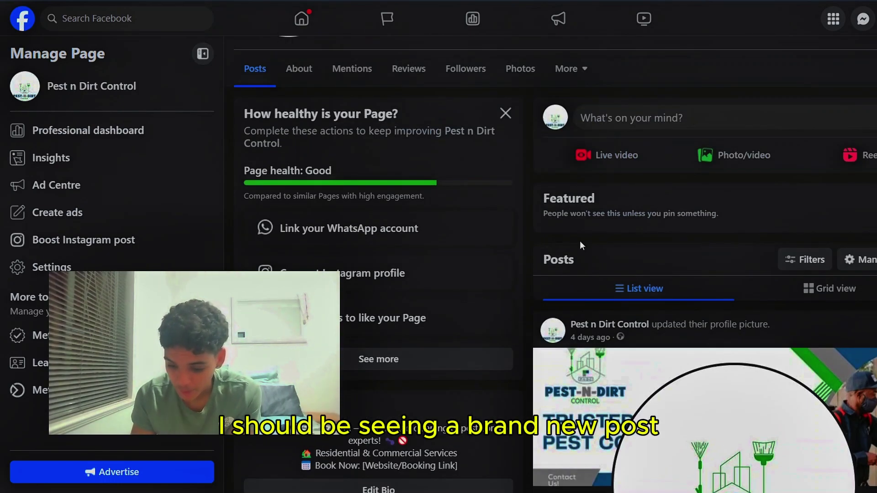
Refresh the Facebook page, inspect the newest post's image, and expand its full caption
{"action": "key", "text": "F5"}
{"action": "scroll", "coordinate": [581, 247], "scroll_direction": "down", "scroll_amount": 5}
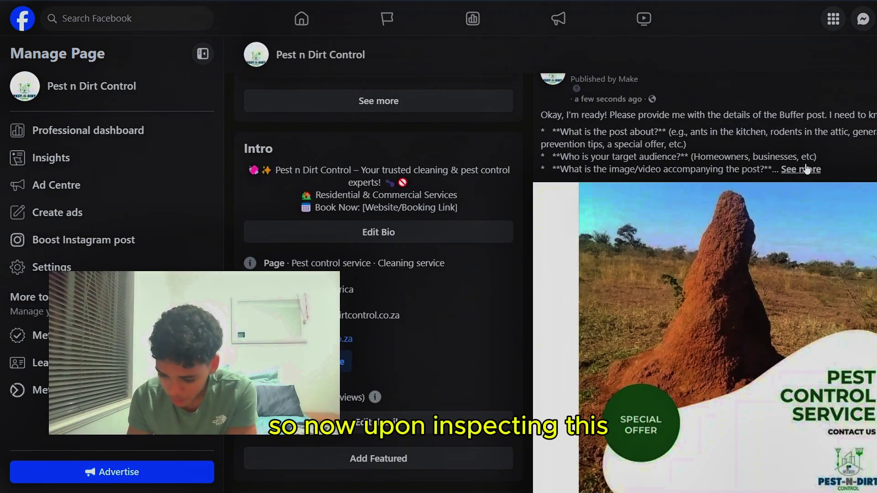
{"action": "scroll", "coordinate": [804, 170], "scroll_direction": "down", "scroll_amount": 3}
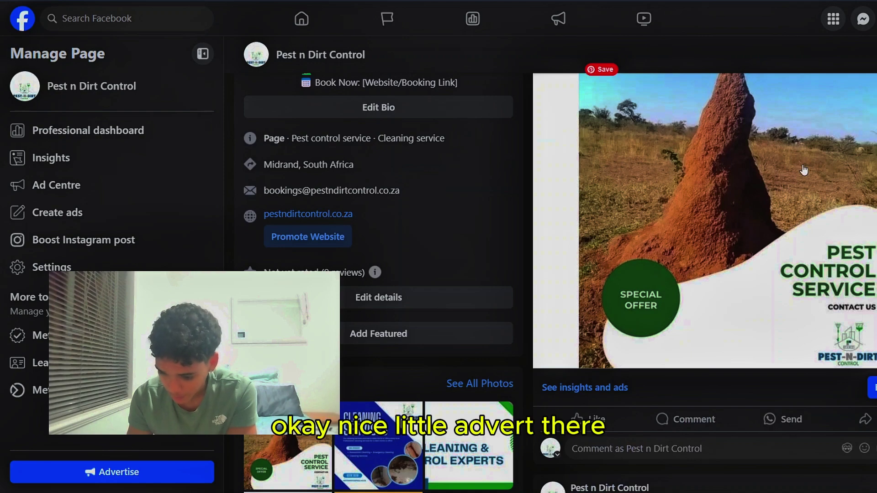
{"action": "scroll", "coordinate": [804, 170], "scroll_direction": "up", "scroll_amount": 3}
{"action": "scroll", "coordinate": [804, 165], "scroll_direction": "down", "scroll_amount": 5}
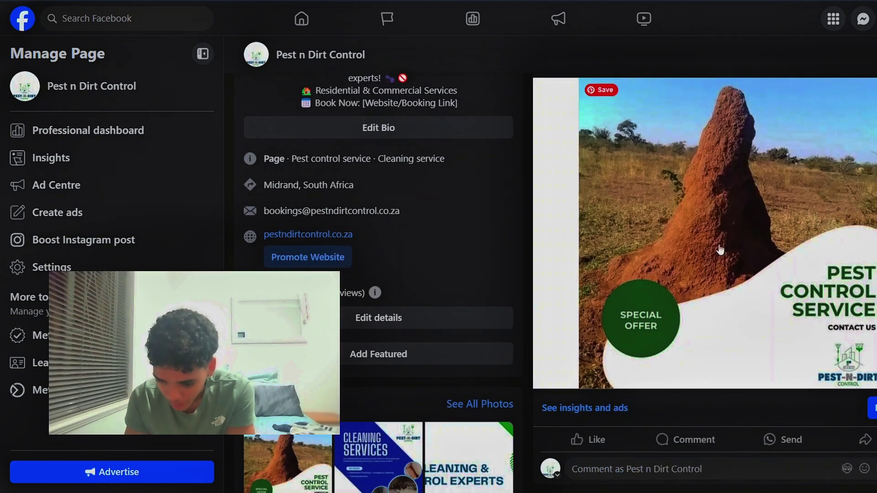
{"action": "scroll", "coordinate": [844, 216], "scroll_direction": "up", "scroll_amount": 7}
{"action": "left_click", "coordinate": [814, 255]}
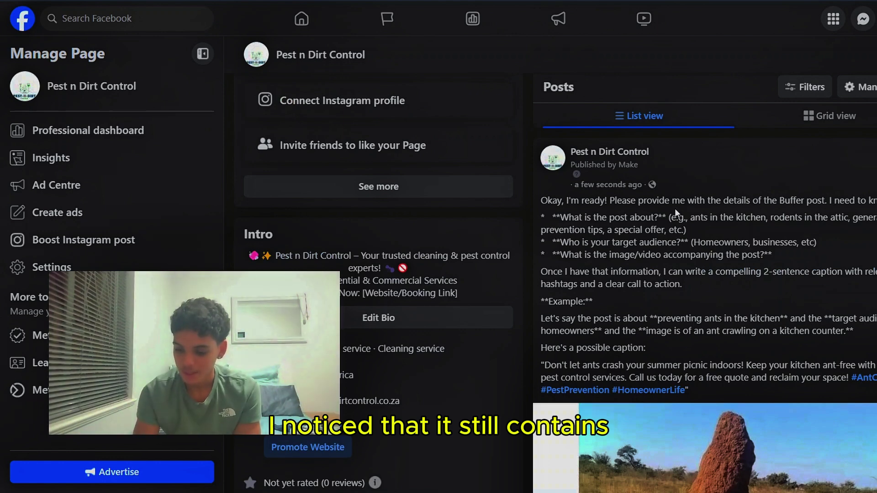
Examine the newest post's caption for introductory AI text that does not belong before the actual caption
{"action": "left_click_drag", "start_coordinate": [690, 390], "coordinate": [787, 196]}
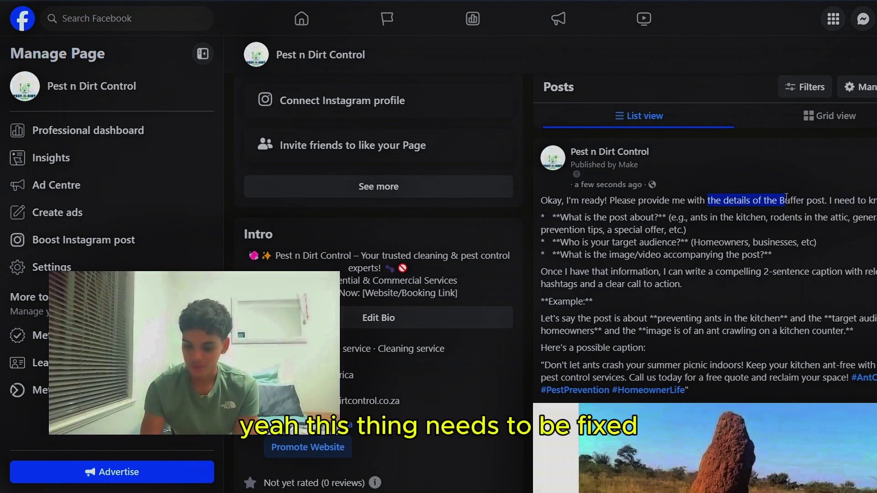
{"action": "left_click", "coordinate": [774, 308]}
{"action": "scroll", "coordinate": [774, 308], "scroll_direction": "down", "scroll_amount": 2}
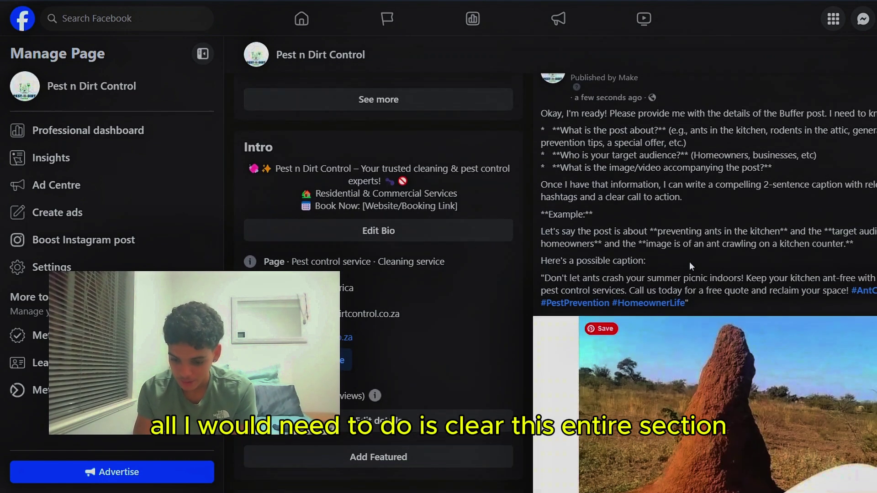
{"action": "left_click_drag", "start_coordinate": [691, 266], "coordinate": [542, 112]}
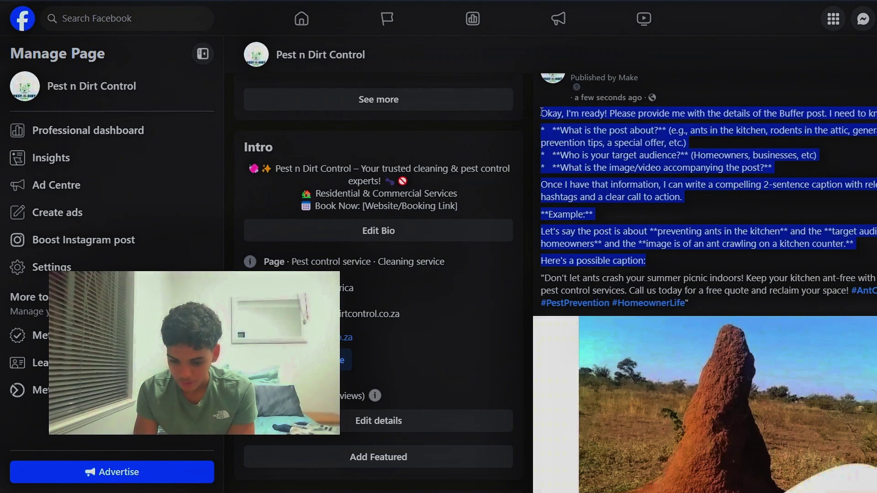
{"action": "left_click", "coordinate": [648, 255]}
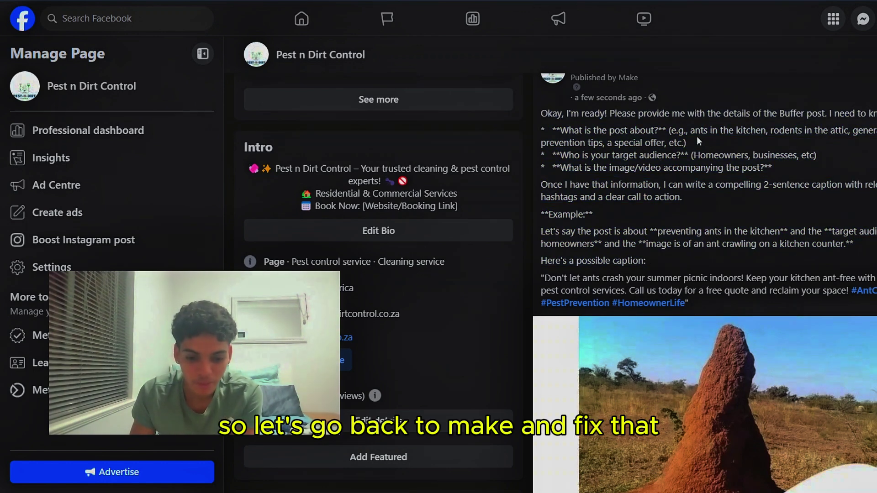
Switch to Make and open the Google Gemini AI module's settings at the user message's text
{"action": "scroll", "coordinate": [698, 142], "scroll_direction": "down", "scroll_amount": 1}
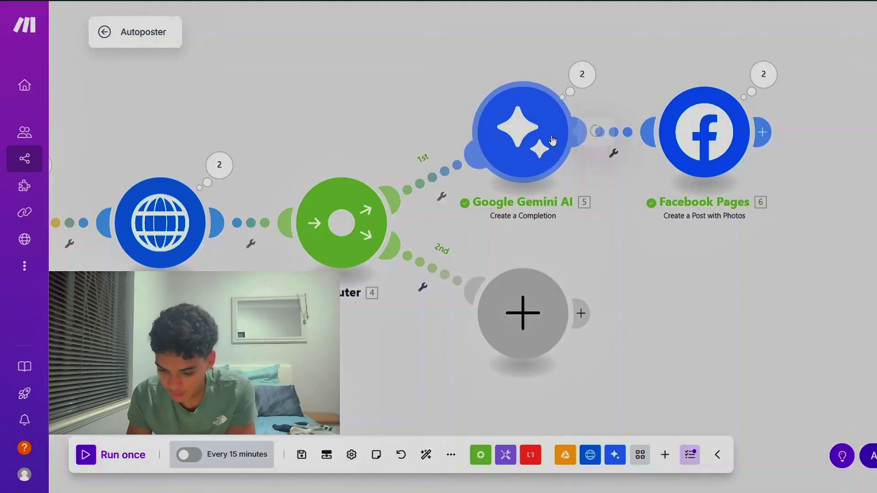
{"action": "left_click", "coordinate": [553, 140]}
{"action": "scroll", "coordinate": [819, 315], "scroll_direction": "down", "scroll_amount": 3}
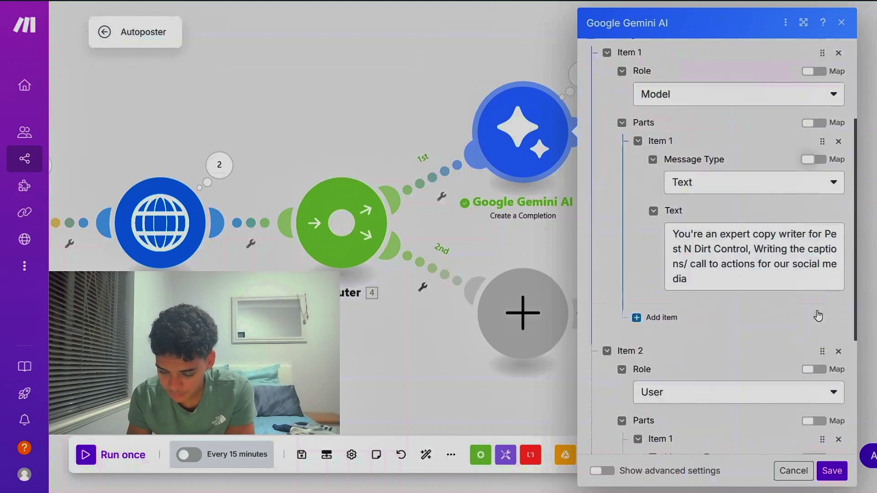
{"action": "scroll", "coordinate": [747, 152], "scroll_direction": "up", "scroll_amount": 2}
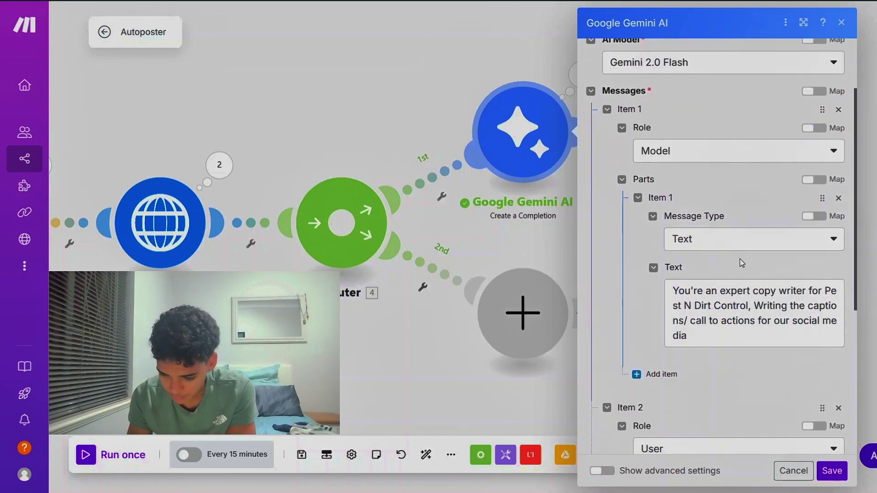
{"action": "scroll", "coordinate": [742, 264], "scroll_direction": "down", "scroll_amount": 1}
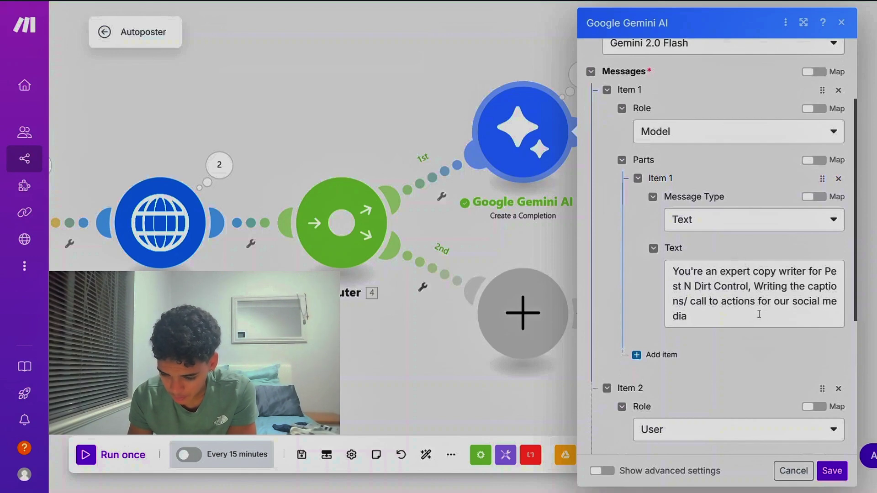
{"action": "scroll", "coordinate": [696, 356], "scroll_direction": "down", "scroll_amount": 5}
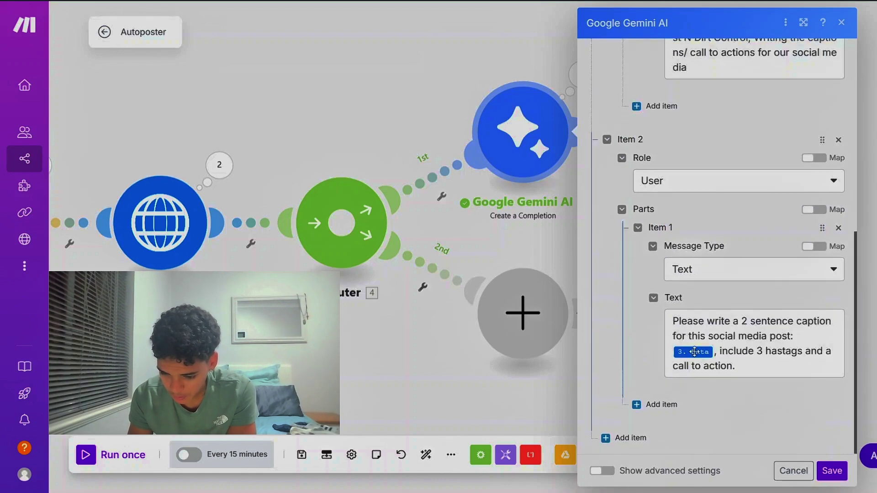
Append "EXCLUDE ANY UNECESSARY DETAILS AND ONLY PROVIDE THE PROMPT." to the user message, checking the unwanted text in the Facebook post
{"action": "left_click", "coordinate": [745, 368]}
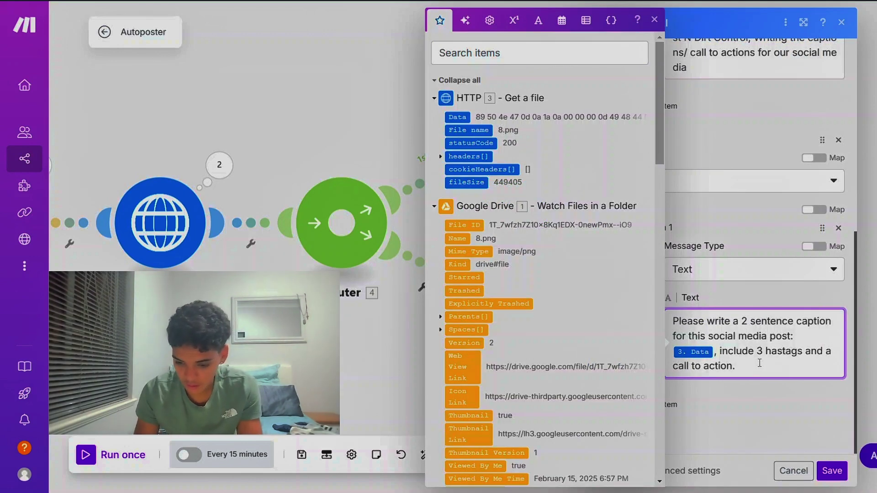
{"action": "type", "text": "d"}
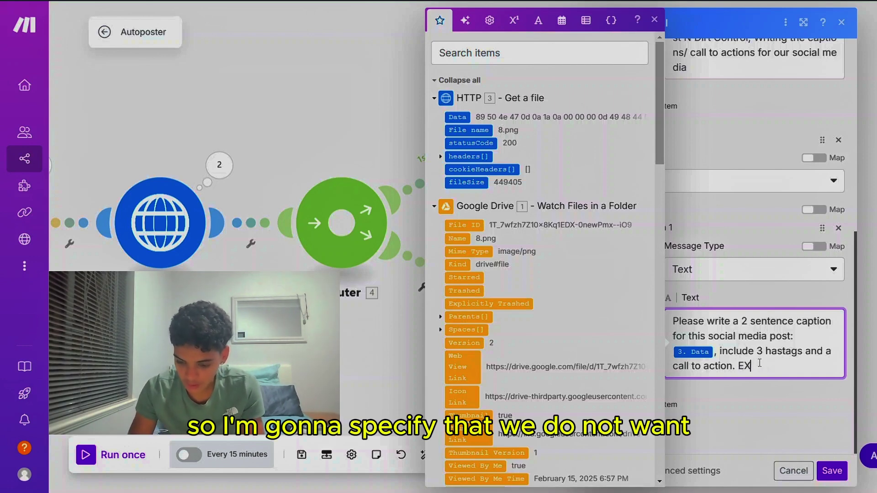
{"action": "type", "text": "CLUDE:"}
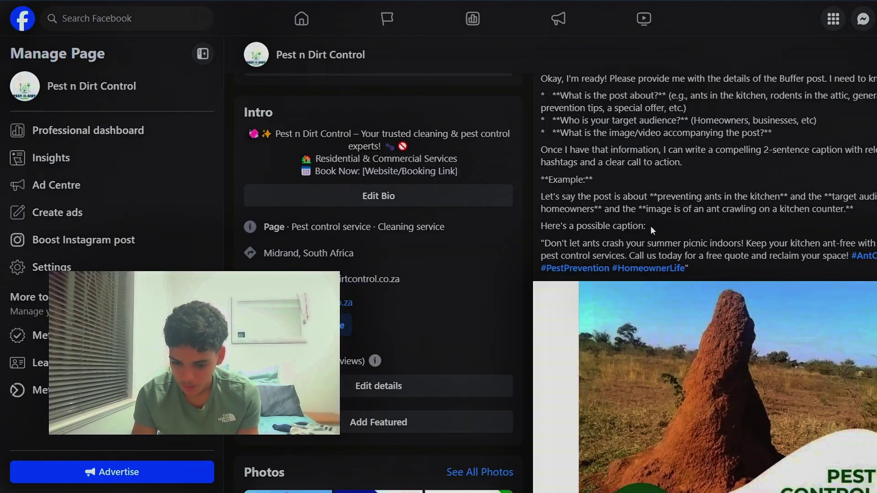
{"action": "left_click_drag", "start_coordinate": [647, 226], "coordinate": [540, 78]}
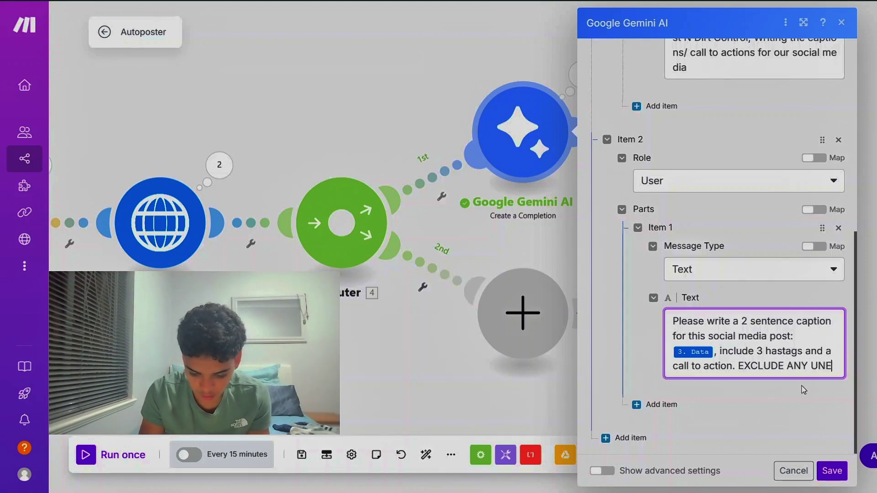
{"action": "type", "text": "C"}
{"action": "key", "text": "BackSpace"}
{"action": "type", "text": "CESSARY DE"}
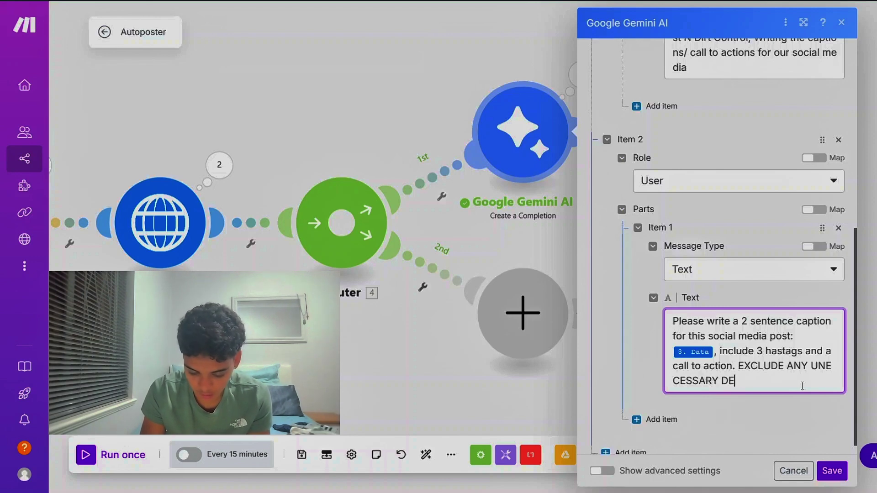
{"action": "type", "text": "TAILS AND ONLY"}
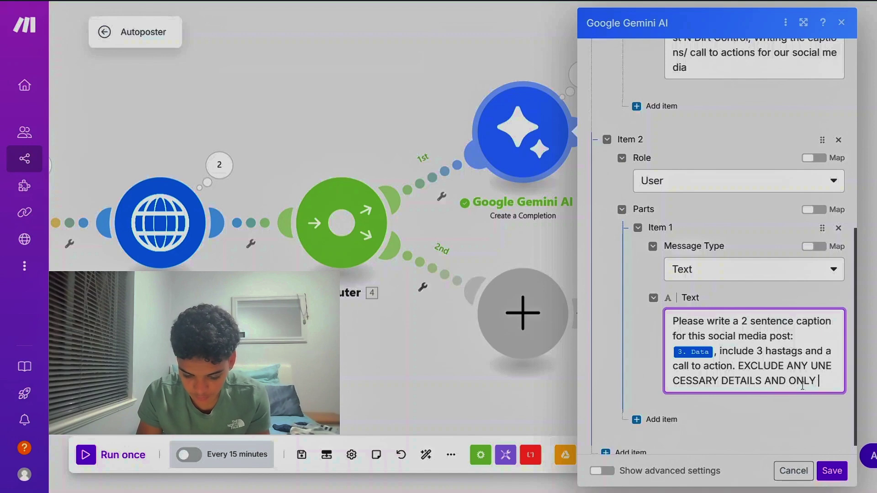
{"action": "type", "text": " PROVIDE"}
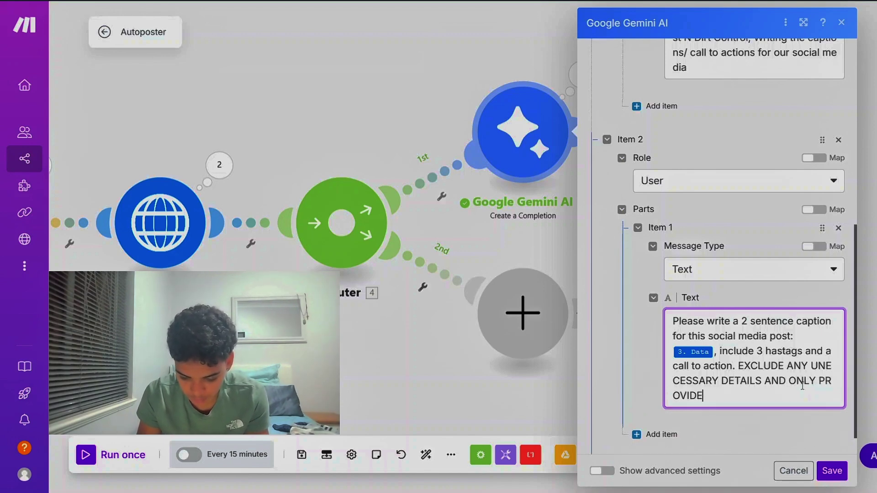
{"action": "type", "text": " THE PROM"}
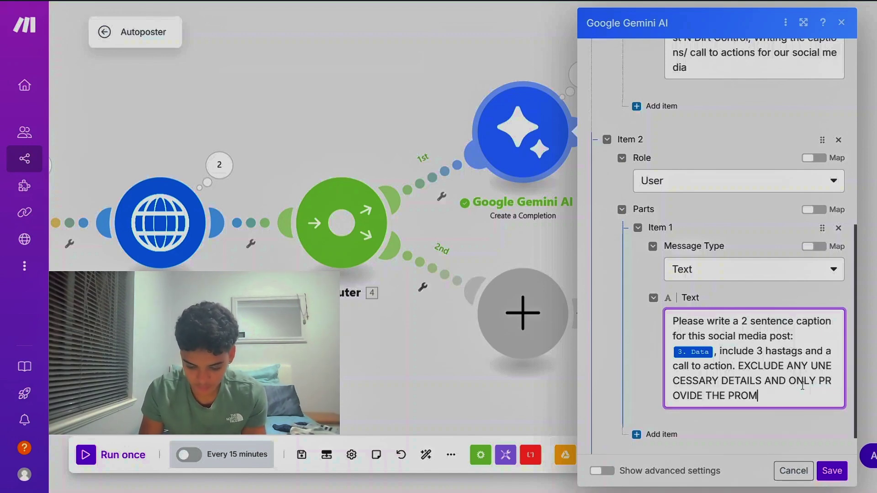
{"action": "type", "text": "PT:"}
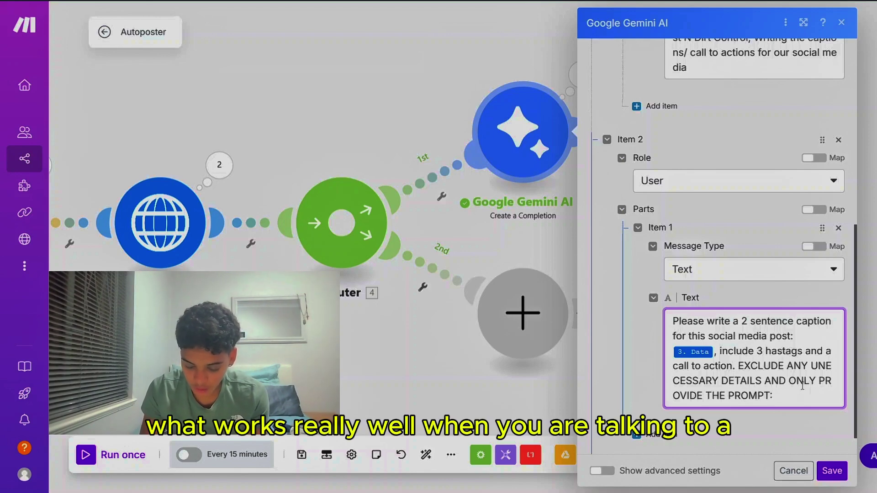
{"action": "key", "text": "BackSpace"}
{"action": "type", "text": "."}
{"action": "key", "text": "Return"}
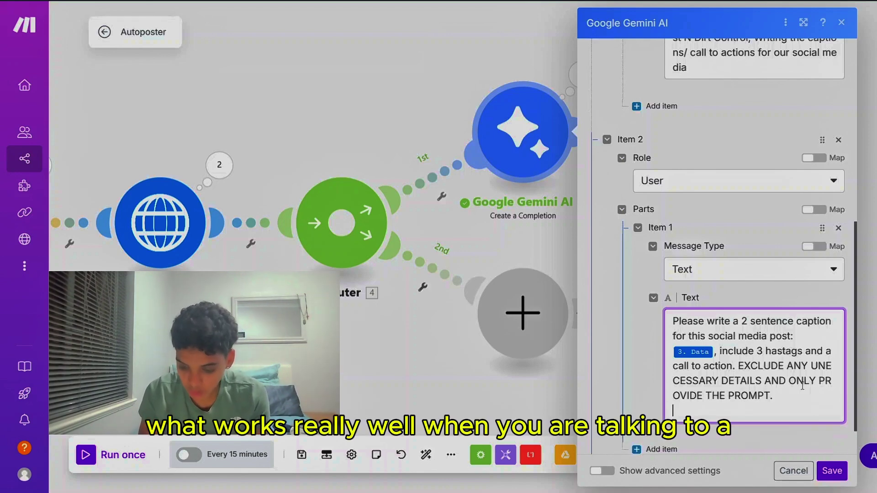
Add "Example:" below the instructions, followed by the actual ant-control caption copied from the Facebook post and a prohibited sign and bug emoji
{"action": "key", "text": "Return"}
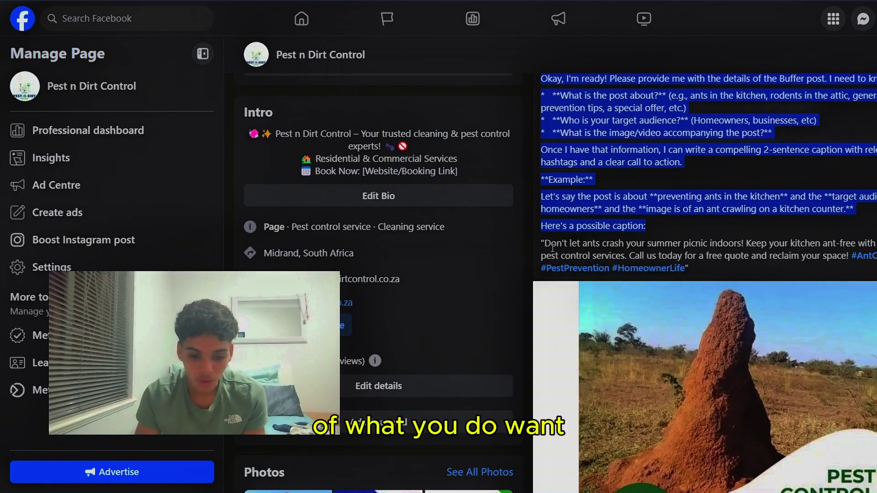
{"action": "left_click_drag", "start_coordinate": [546, 243], "coordinate": [711, 267]}
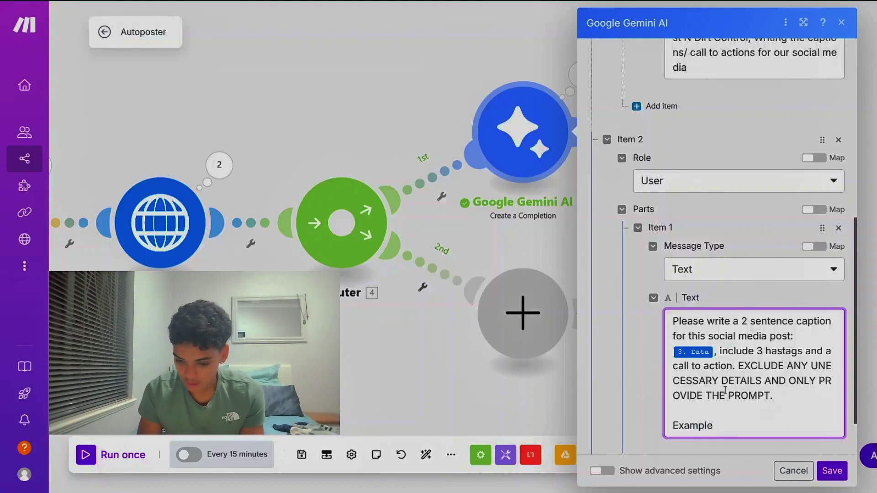
{"action": "type", "text": ":"}
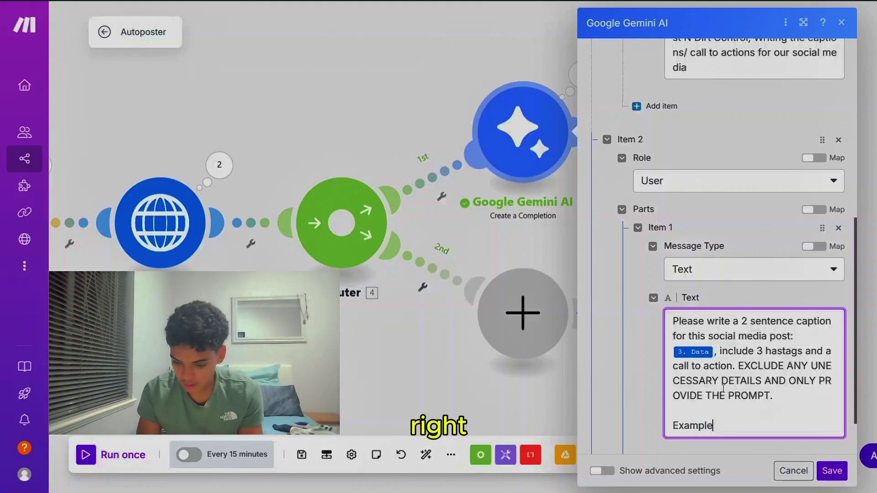
{"action": "key", "text": "ctrl+v"}
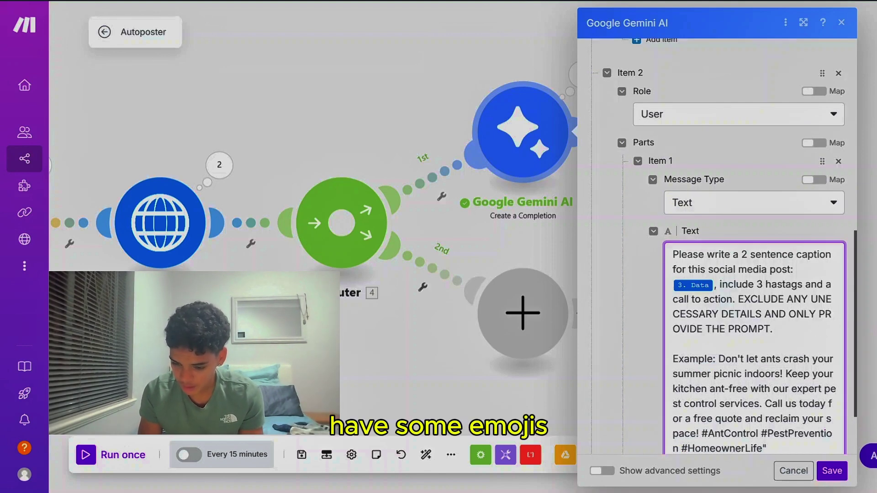
{"action": "type", "text": "🚫"}
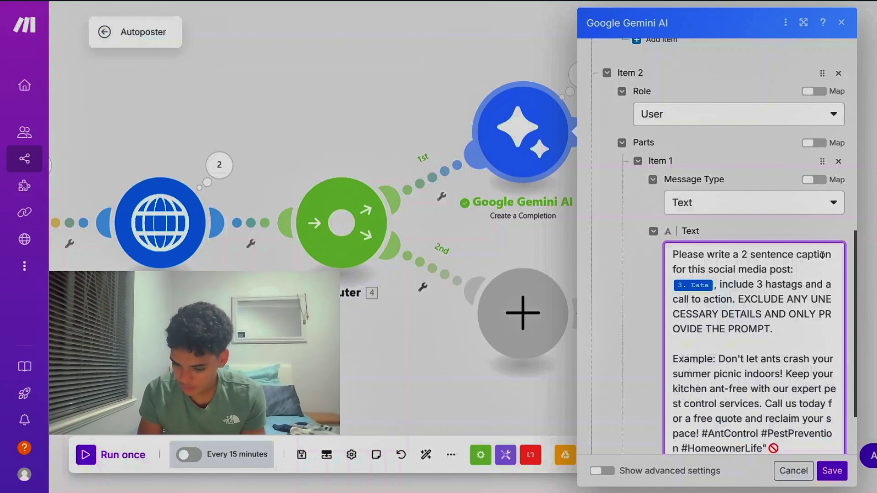
{"action": "type", "text": "🐜"}
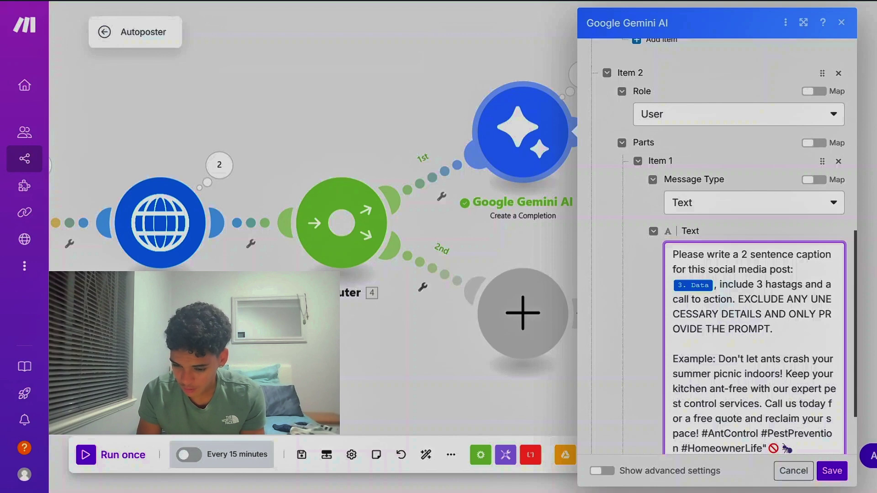
Insert "Inlcude an emoji or two." in the user message directly before the EXCLUDE instruction
{"action": "left_click", "coordinate": [738, 300]}
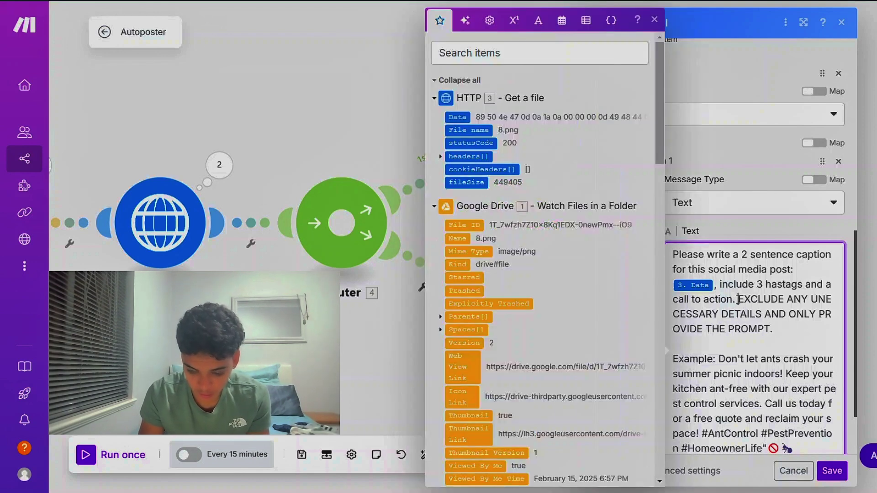
{"action": "type", "text": "Inlcude "}
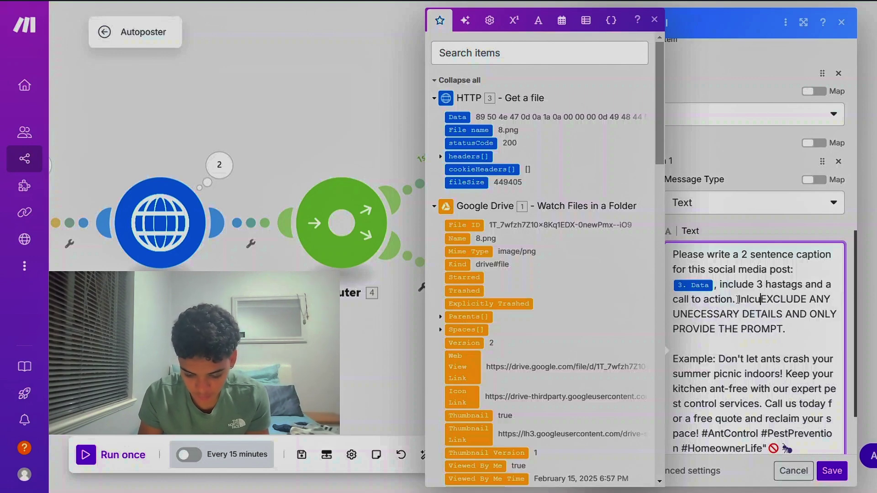
{"action": "type", "text": "an emoji or two"}
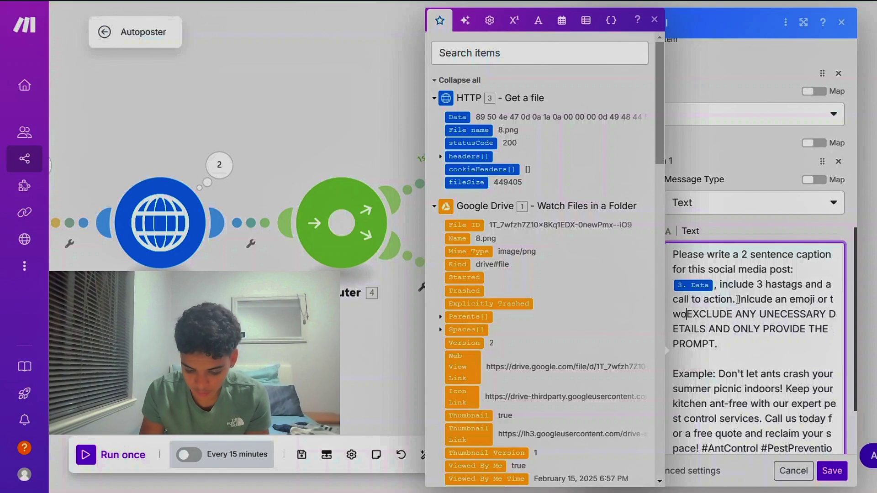
{"action": "key", "text": "BackSpace"}
{"action": "key", "text": "BackSpace"}
{"action": "type", "text": "two."}
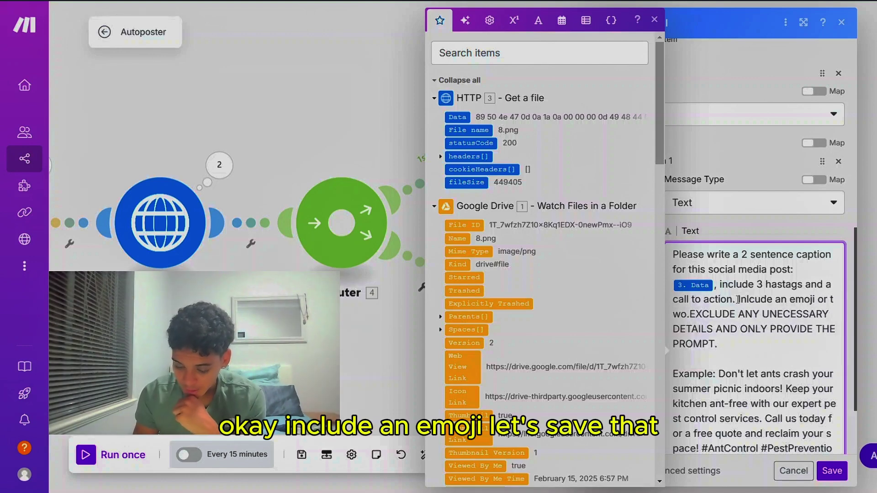
Save the Gemini module's settings and run the scenario once
{"action": "left_click", "coordinate": [832, 471]}
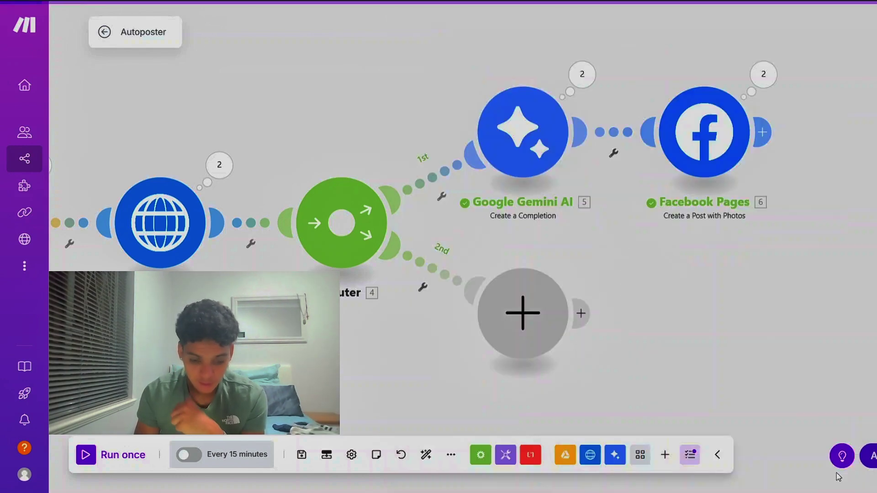
{"action": "left_click", "coordinate": [102, 457]}
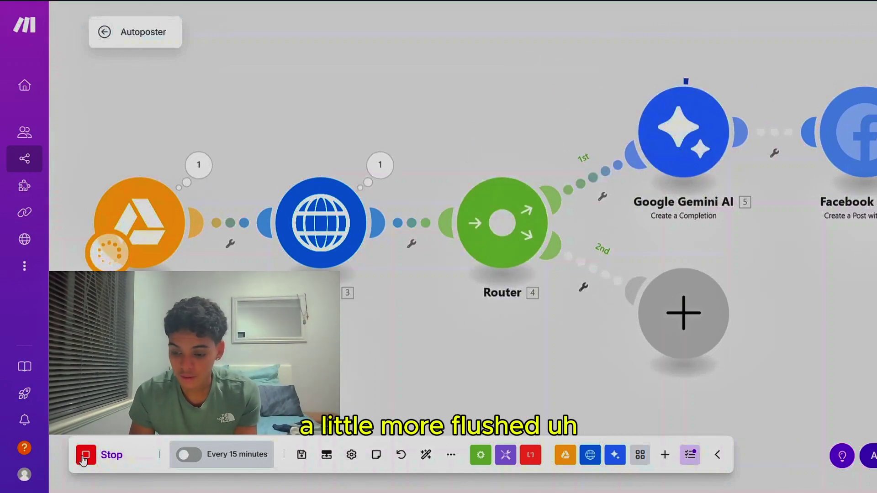
{"action": "mouse_move", "coordinate": [26, 407]}
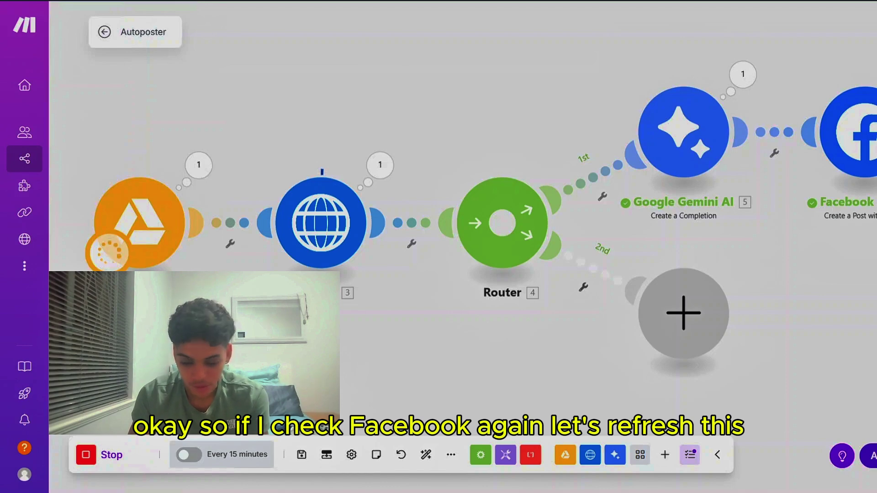
Switch to Facebook, refresh the Pest n Dirt Control page, and check the newest post's image and caption, comparing with the image files in Google Drive
{"action": "left_click", "coordinate": [132, 1]}
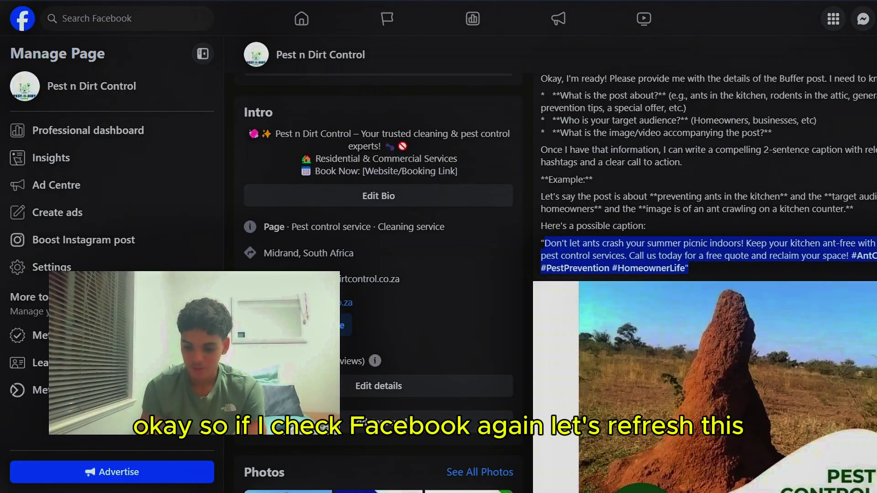
{"action": "key", "text": "F5"}
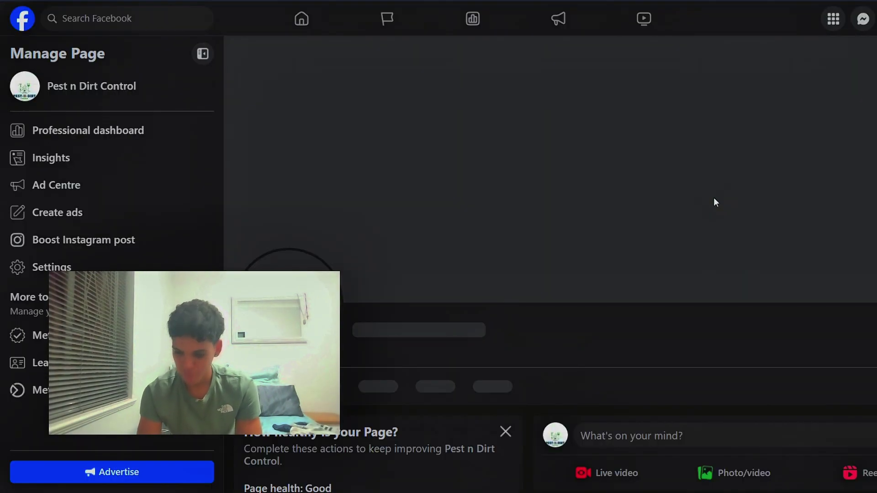
{"action": "scroll", "coordinate": [714, 203], "scroll_direction": "down", "scroll_amount": 7}
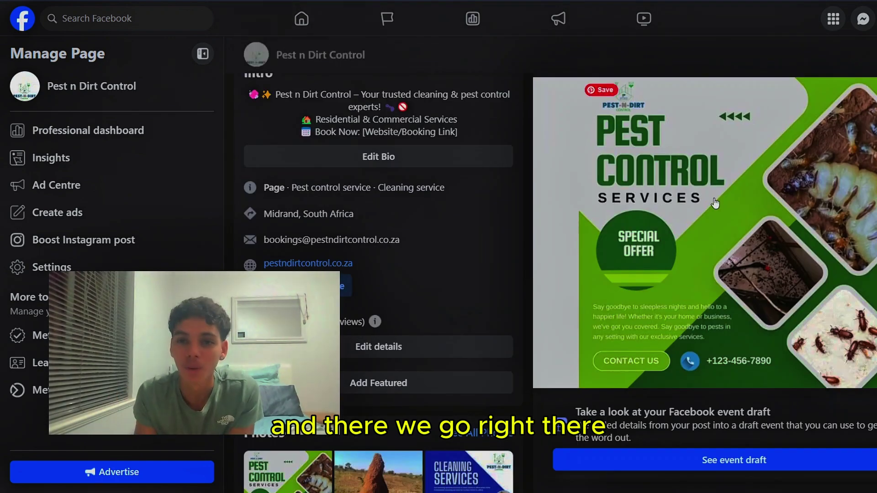
{"action": "scroll", "coordinate": [715, 203], "scroll_direction": "up", "scroll_amount": 3}
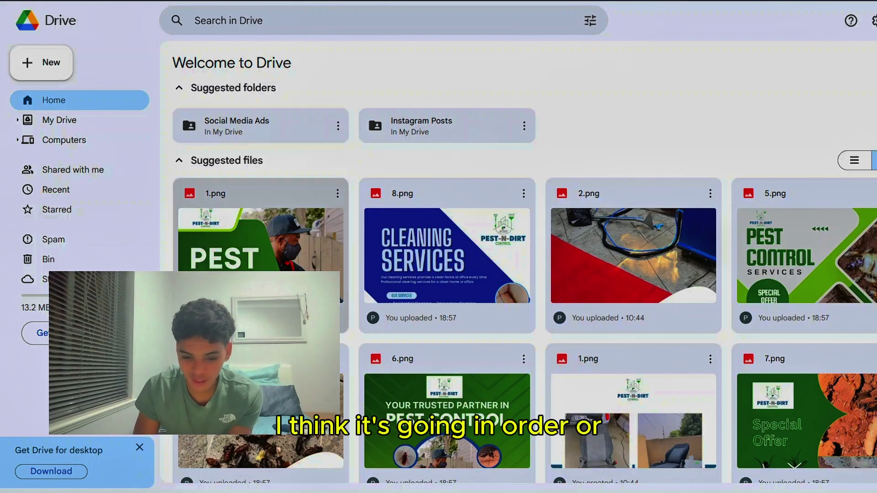
{"action": "scroll", "coordinate": [509, 292], "scroll_direction": "down", "scroll_amount": 2}
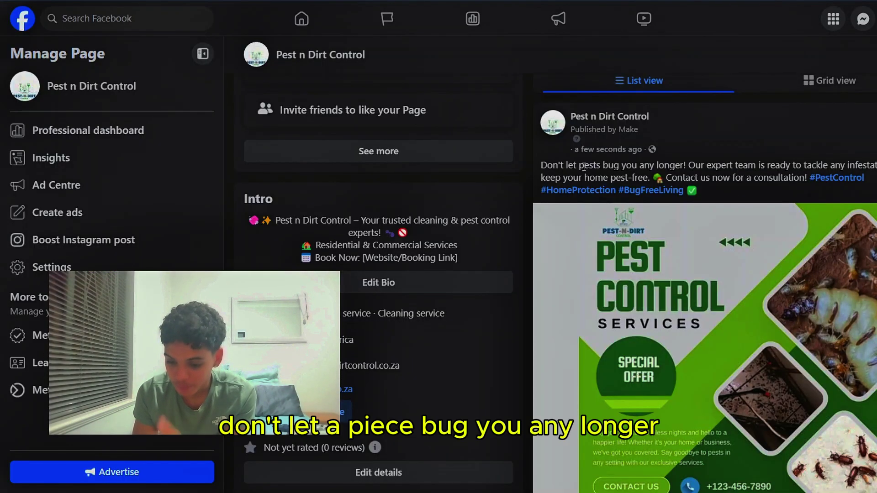
{"action": "left_click_drag", "start_coordinate": [689, 166], "coordinate": [712, 167]}
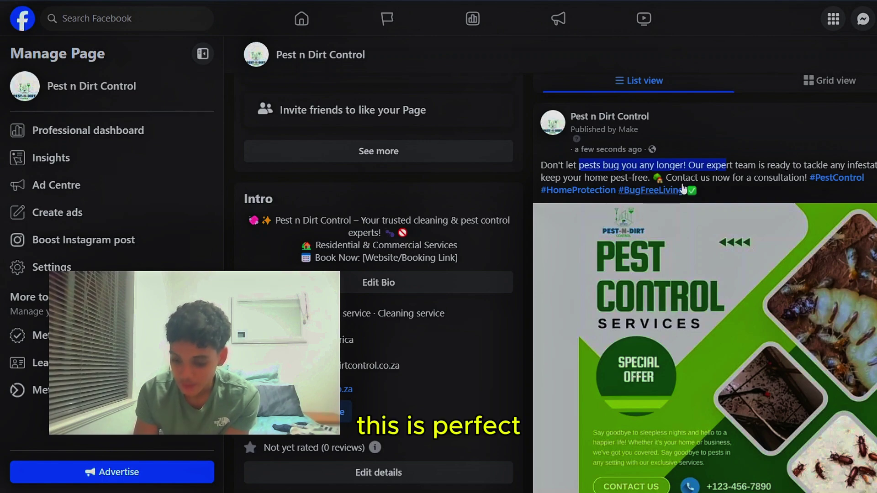
{"action": "scroll", "coordinate": [684, 189], "scroll_direction": "down", "scroll_amount": 3}
{"action": "scroll", "coordinate": [684, 189], "scroll_direction": "up", "scroll_amount": 4}
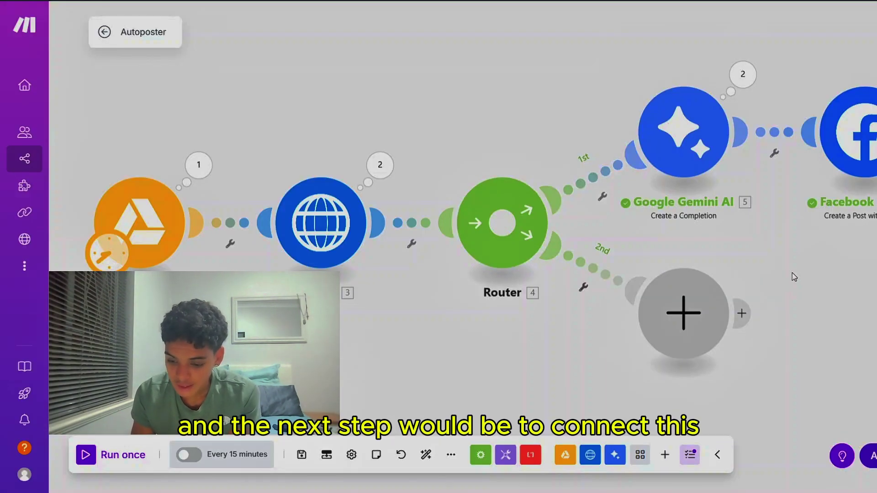
{"action": "scroll", "coordinate": [796, 278], "scroll_direction": "down", "scroll_amount": 3}
{"action": "scroll", "coordinate": [792, 273], "scroll_direction": "up", "scroll_amount": 2}
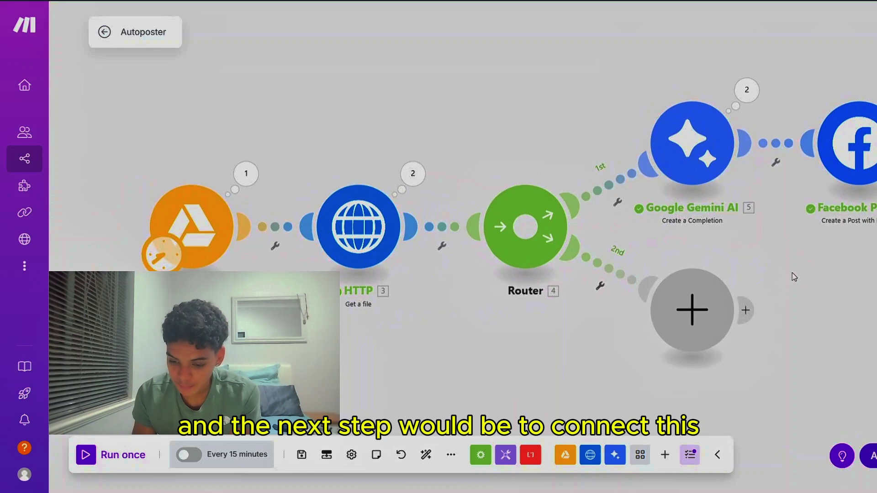
{"action": "scroll", "coordinate": [792, 273], "scroll_direction": "down", "scroll_amount": 1}
{"action": "scroll", "coordinate": [793, 273], "scroll_direction": "up", "scroll_amount": 1}
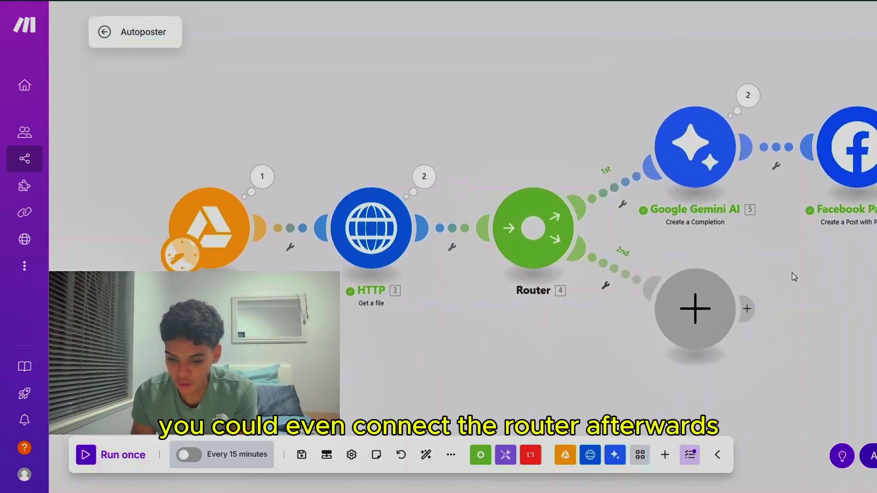